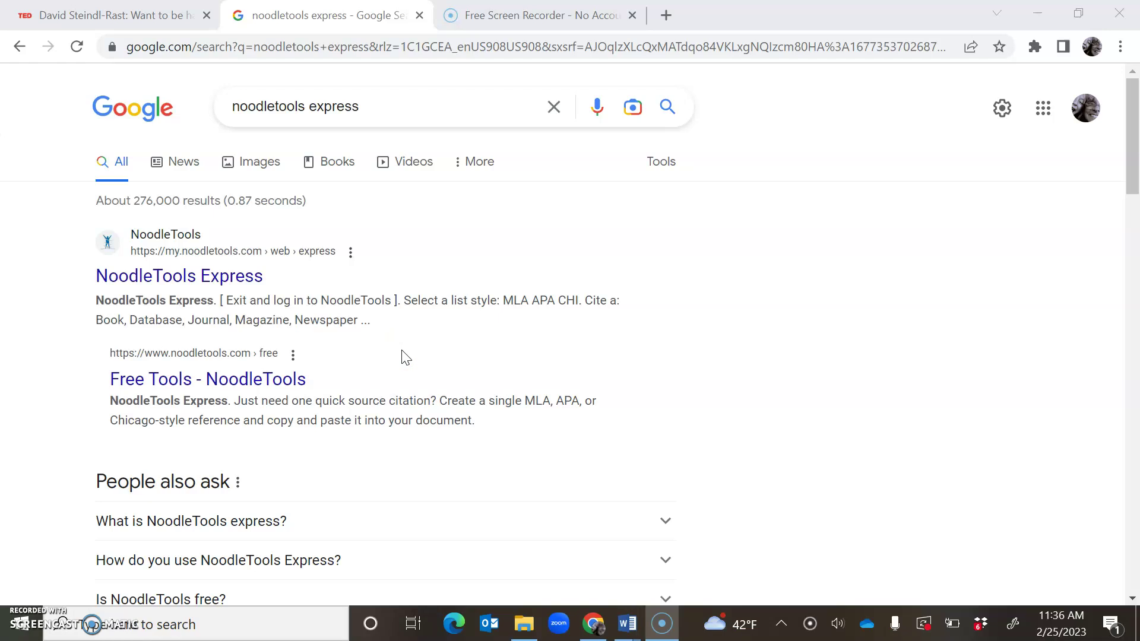
- Open NoodleTools Express and choose the MLA style with Website as the source type
{"action": "left_click", "coordinate": [234, 276]}
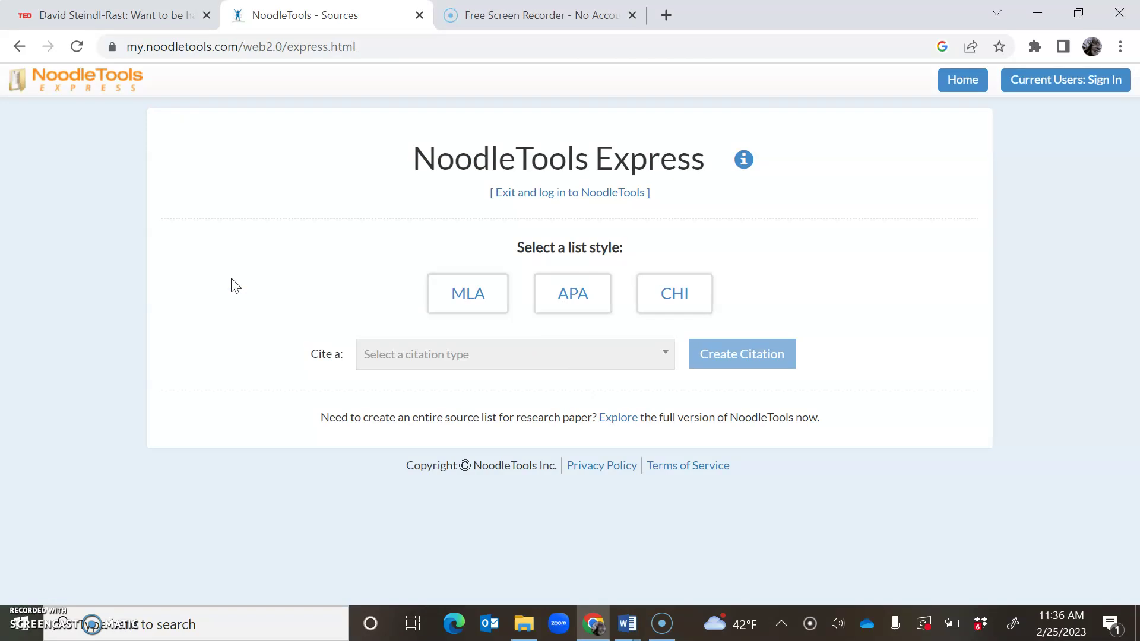
{"action": "left_click", "coordinate": [463, 298]}
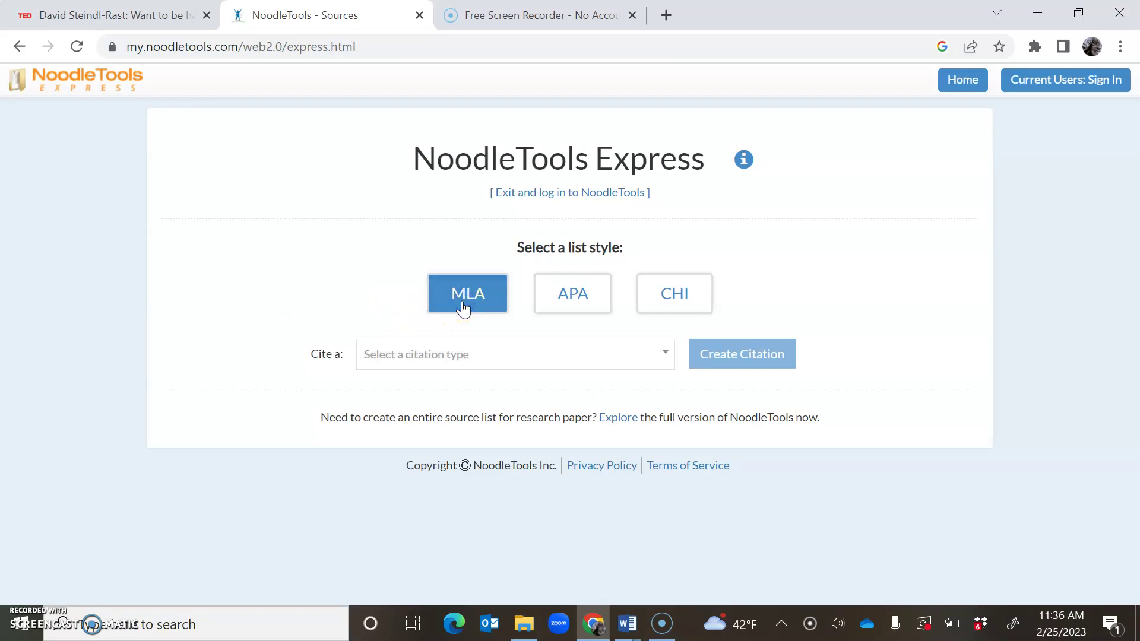
{"action": "left_click", "coordinate": [664, 354]}
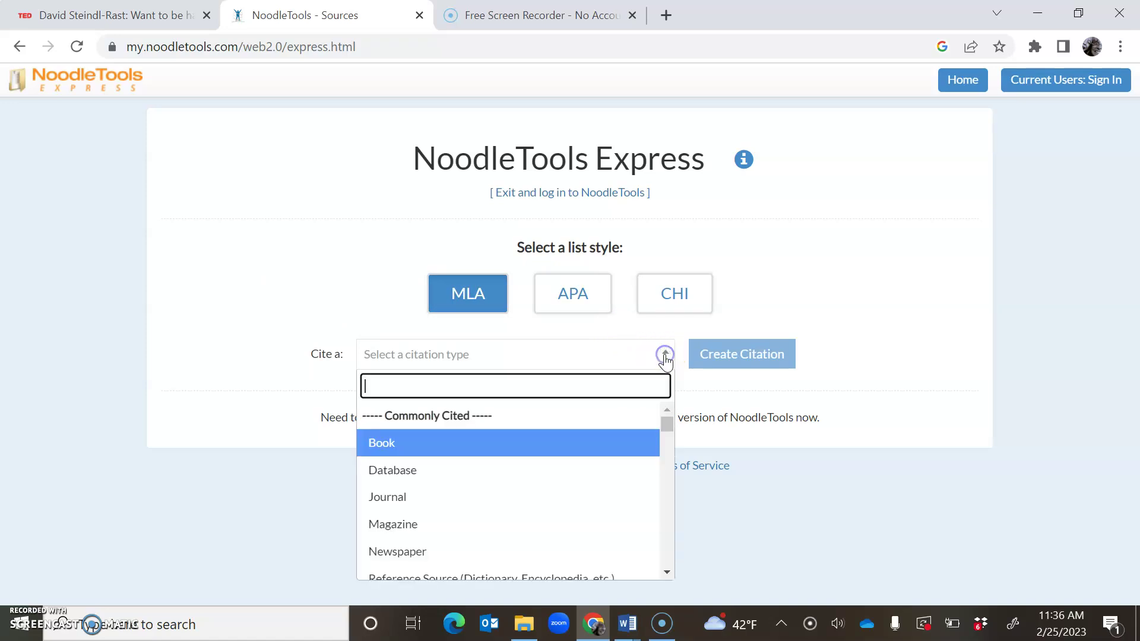
{"action": "left_click_drag", "start_coordinate": [666, 428], "coordinate": [667, 434]}
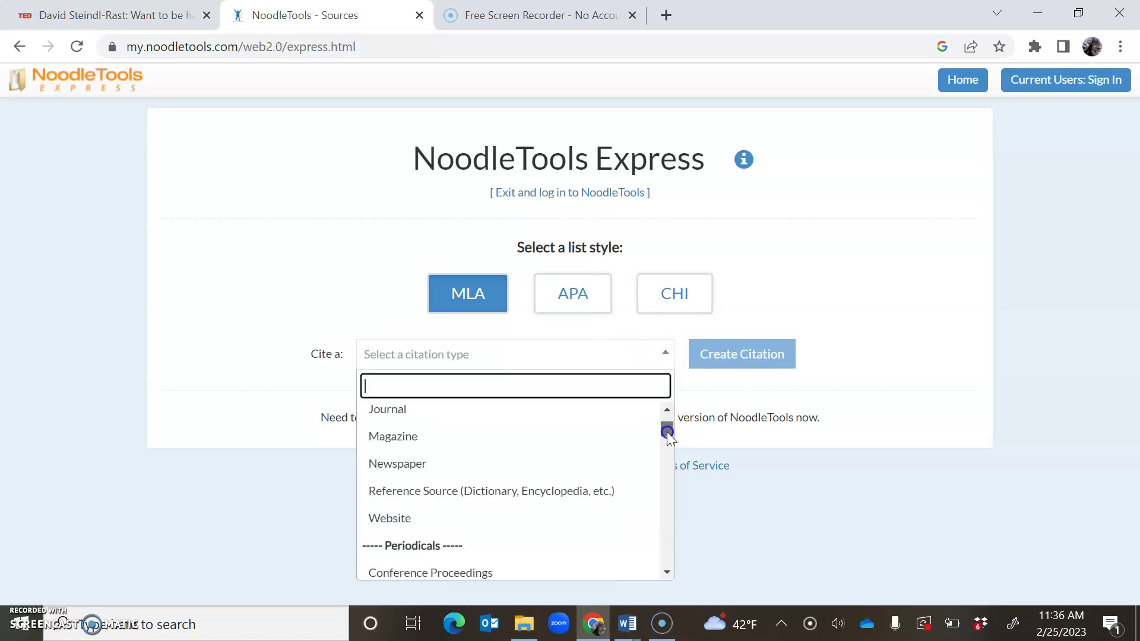
{"action": "left_click", "coordinate": [538, 497]}
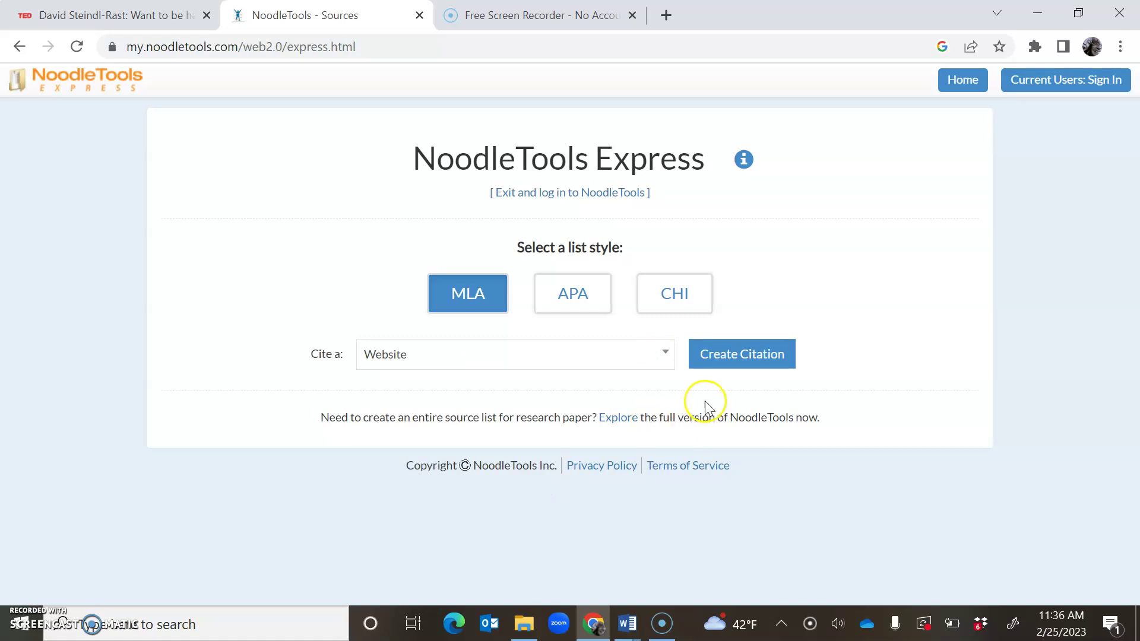
- Create the website citation form and copy the TED talk page's web address
{"action": "left_click", "coordinate": [736, 354]}
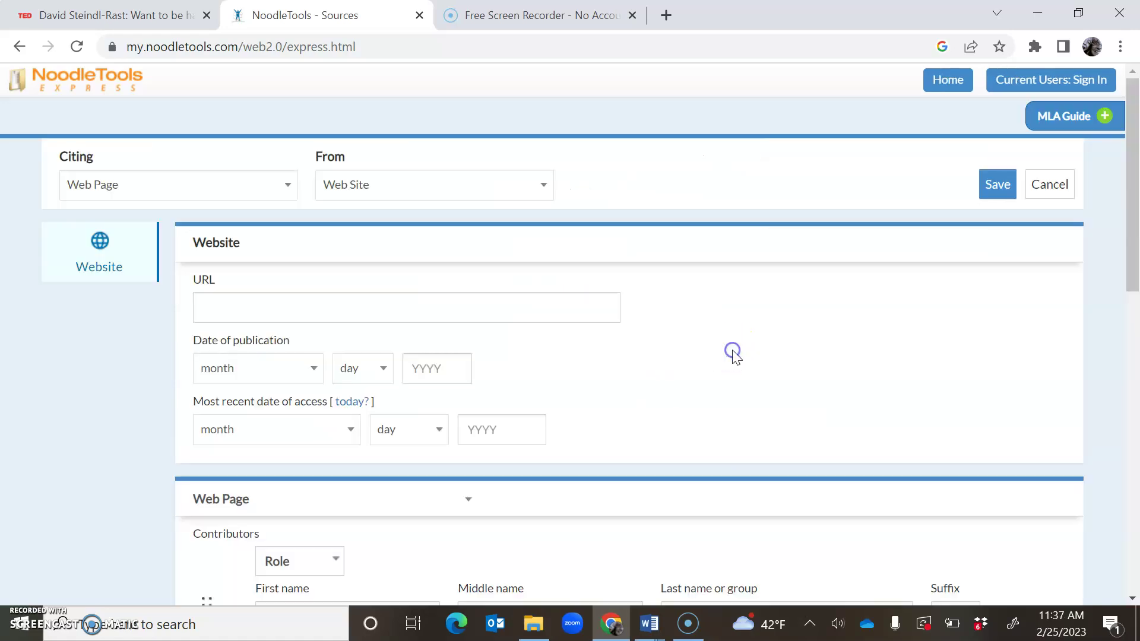
{"action": "left_click", "coordinate": [140, 15]}
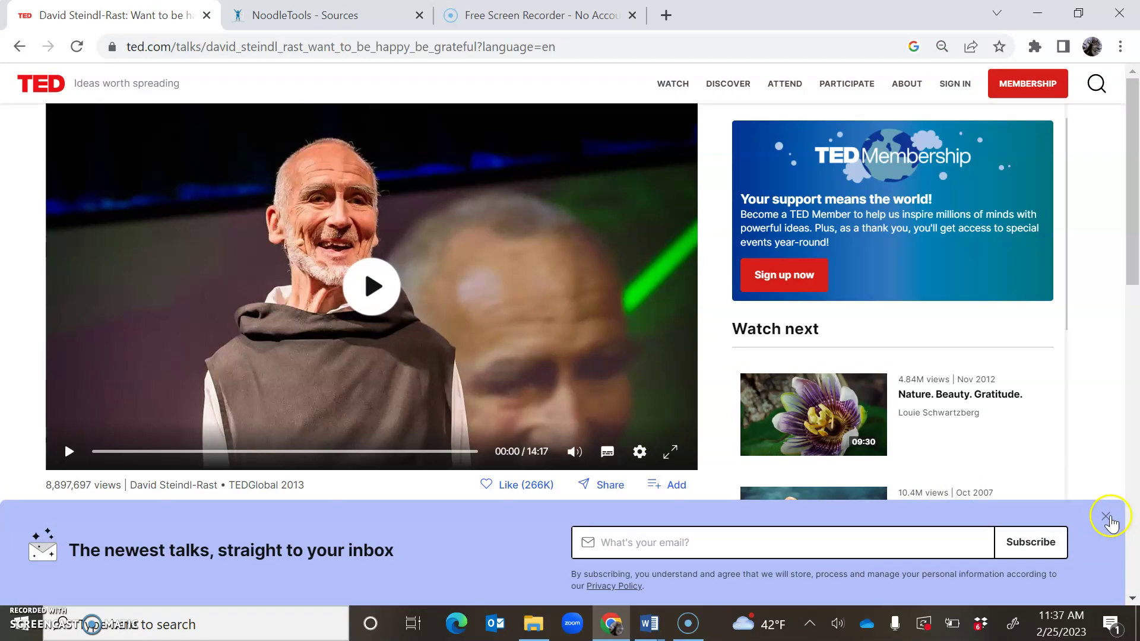
{"action": "left_click", "coordinate": [1107, 517]}
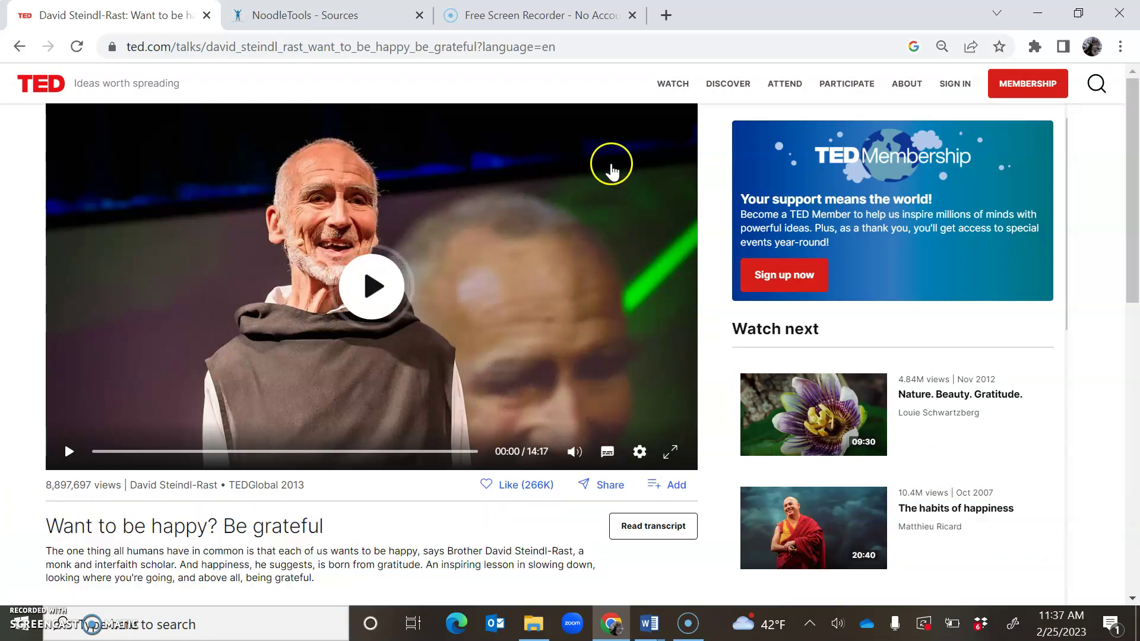
{"action": "left_click", "coordinate": [602, 49]}
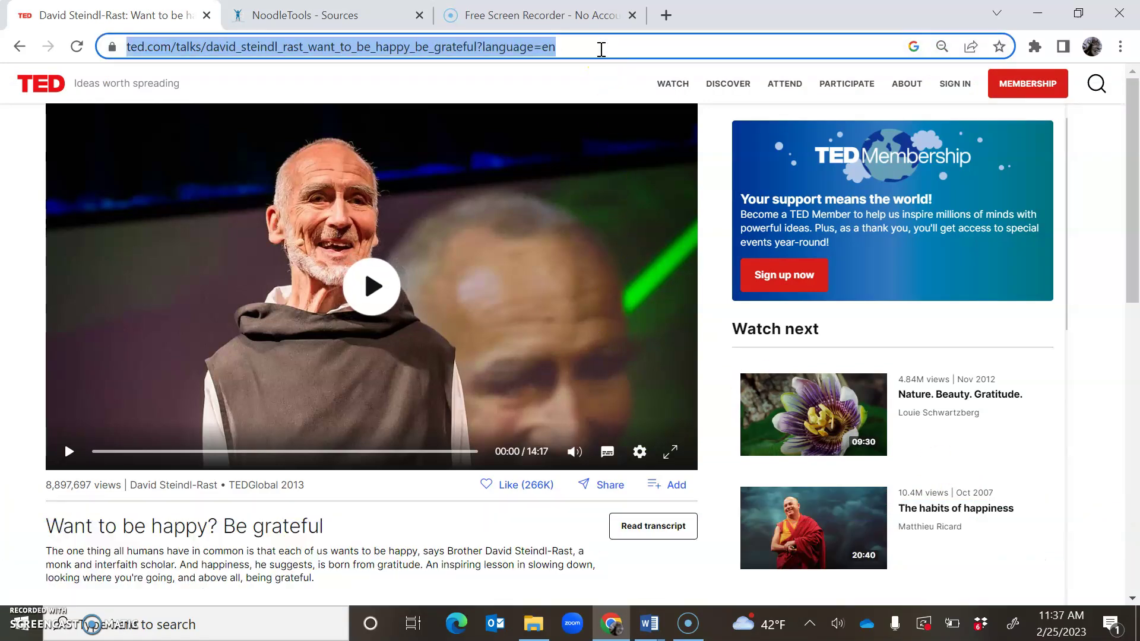
{"action": "key", "text": "ctrl+c"}
- Paste the TED talk's web address into the citation's URL field
{"action": "left_click", "coordinate": [305, 15]}
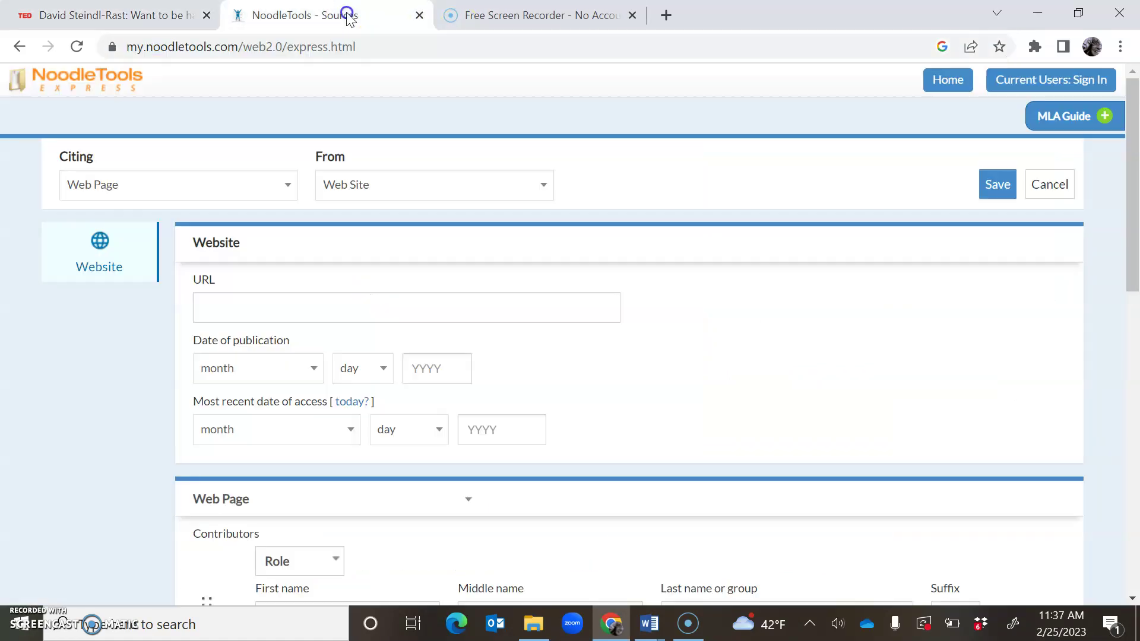
{"action": "left_click", "coordinate": [373, 308]}
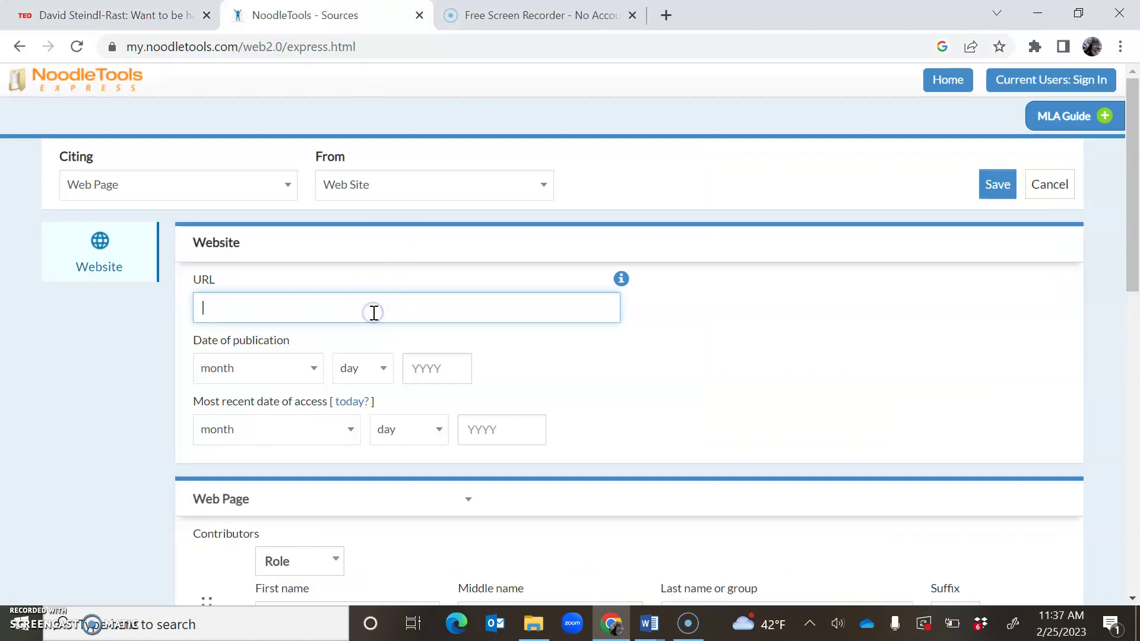
{"action": "key", "text": "ctrl+v"}
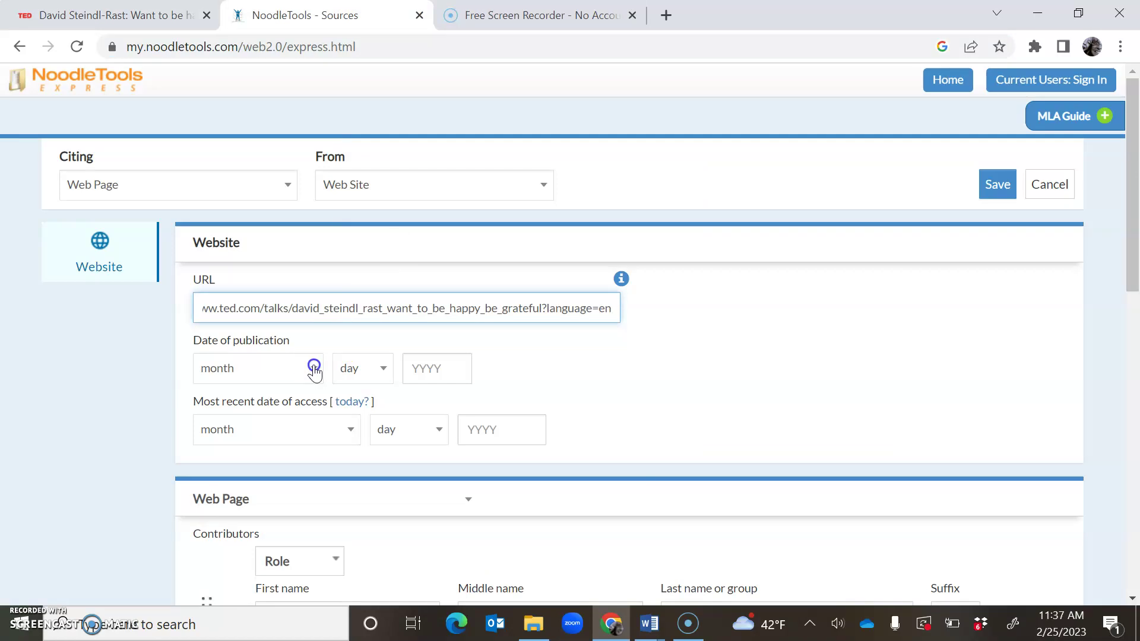
- Show the TED talk's transcript and review its playback and subtitle language settings
{"action": "left_click", "coordinate": [312, 367]}
{"action": "left_click", "coordinate": [114, 15]}
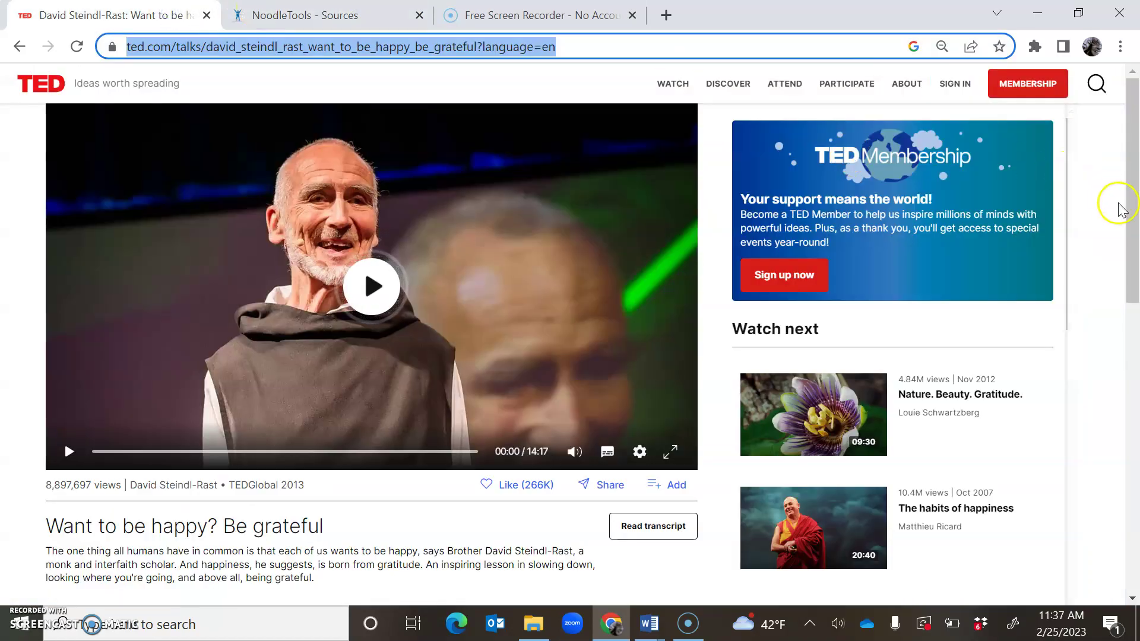
{"action": "mouse_move", "coordinate": [1130, 209]}
{"action": "left_mouse_down"}
{"action": "mouse_move", "coordinate": [1133, 397]}
{"action": "mouse_move", "coordinate": [1133, 81]}
{"action": "left_mouse_up"}
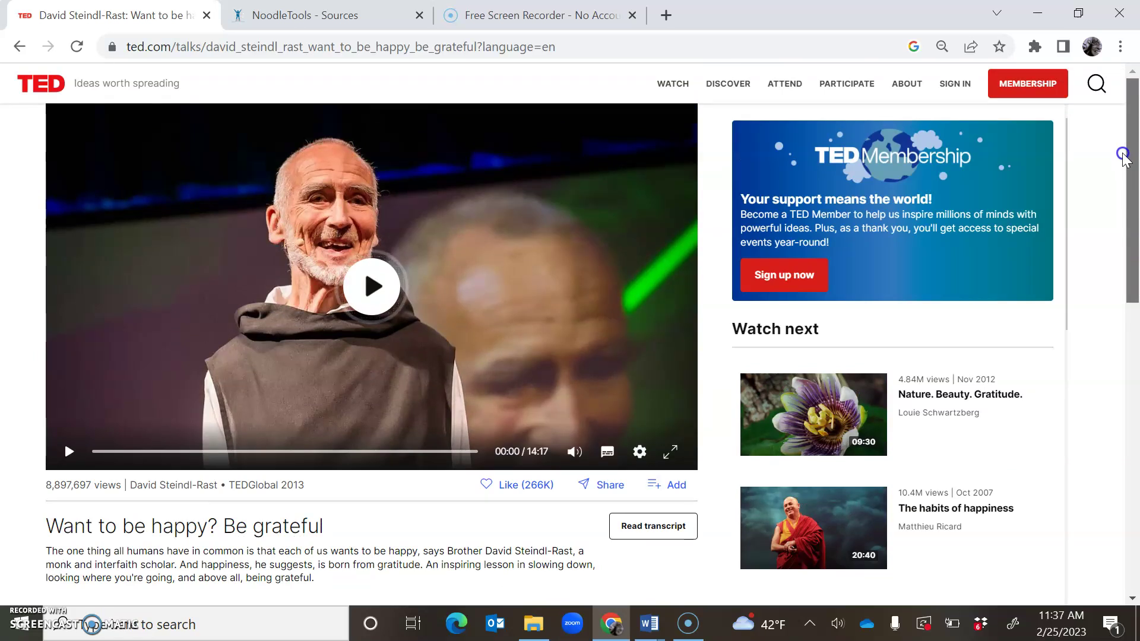
{"action": "left_click_drag", "start_coordinate": [1123, 159], "coordinate": [1132, 357]}
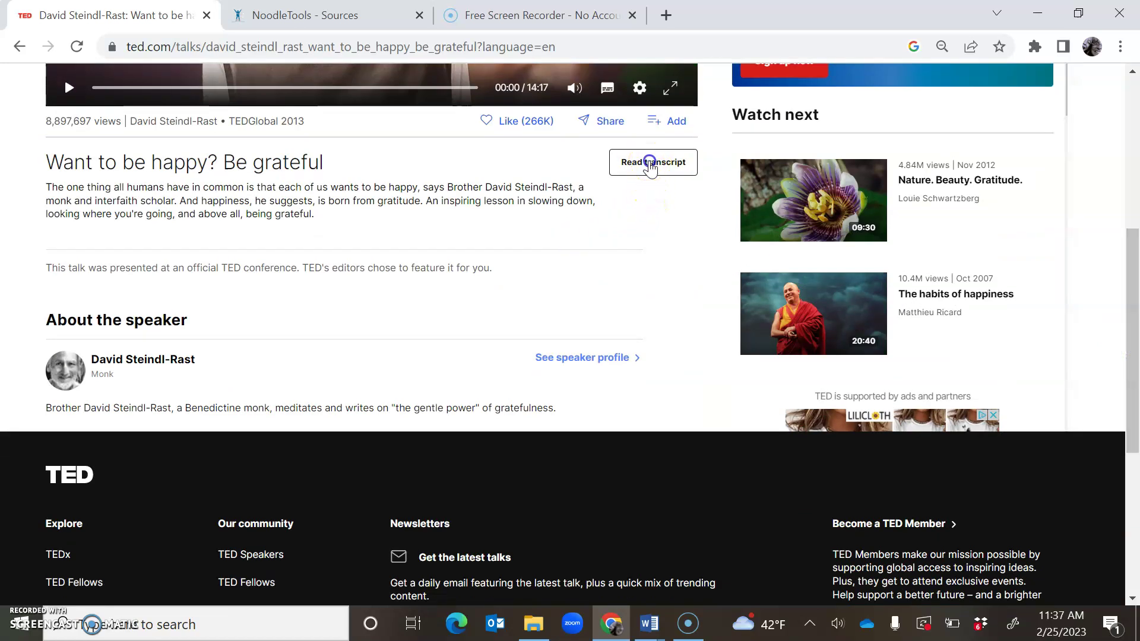
{"action": "left_click", "coordinate": [653, 162]}
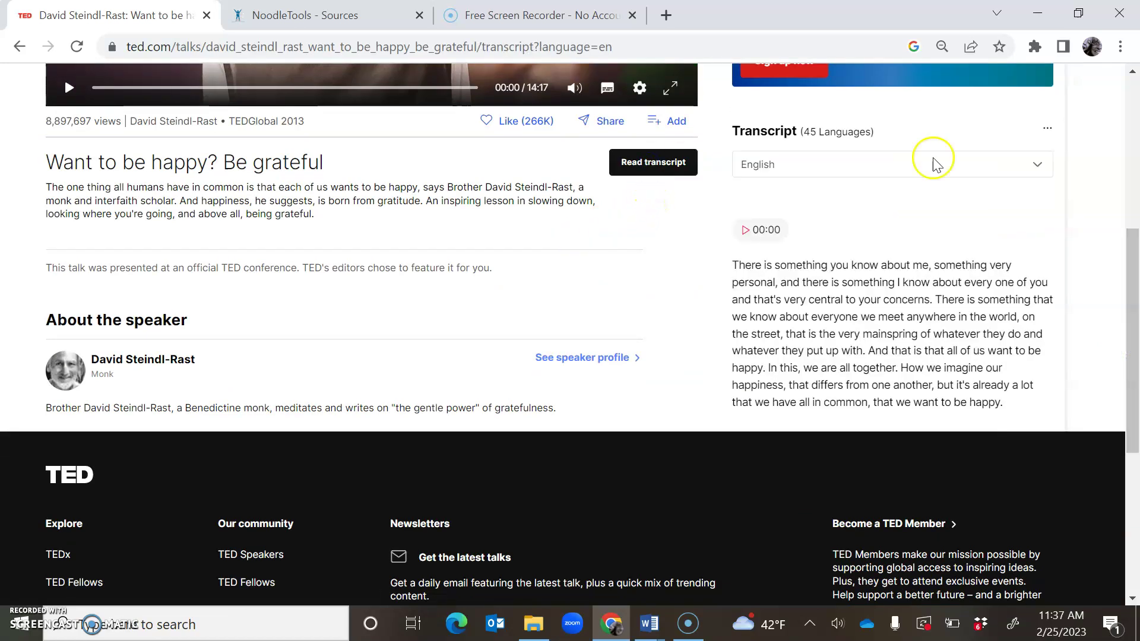
{"action": "left_click_drag", "start_coordinate": [1132, 268], "coordinate": [1119, 179]}
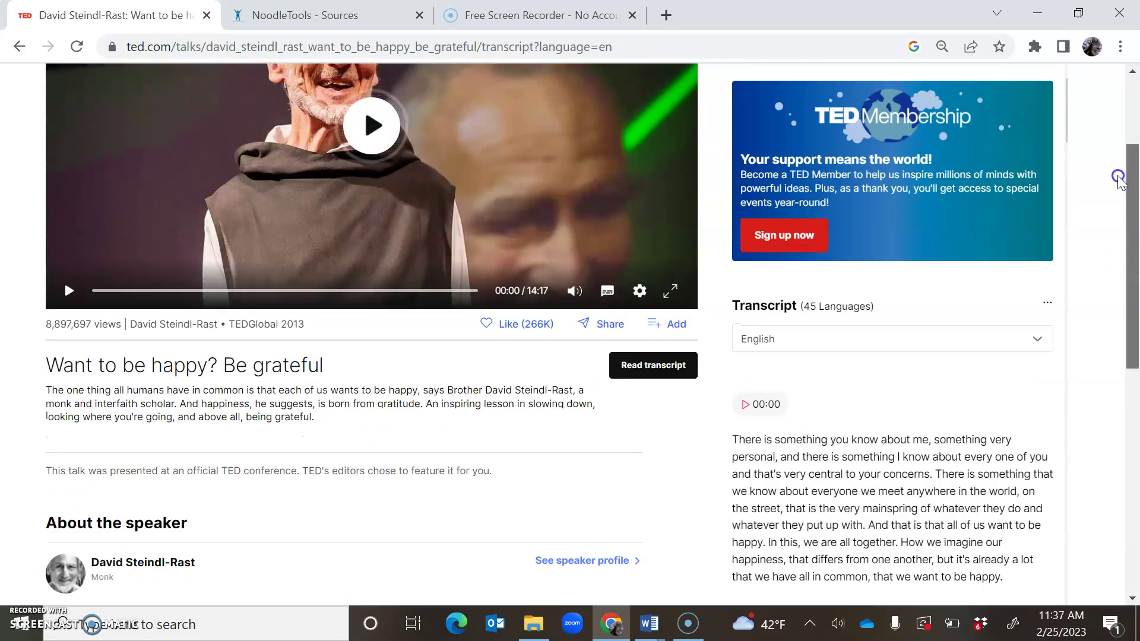
{"action": "left_click", "coordinate": [640, 291]}
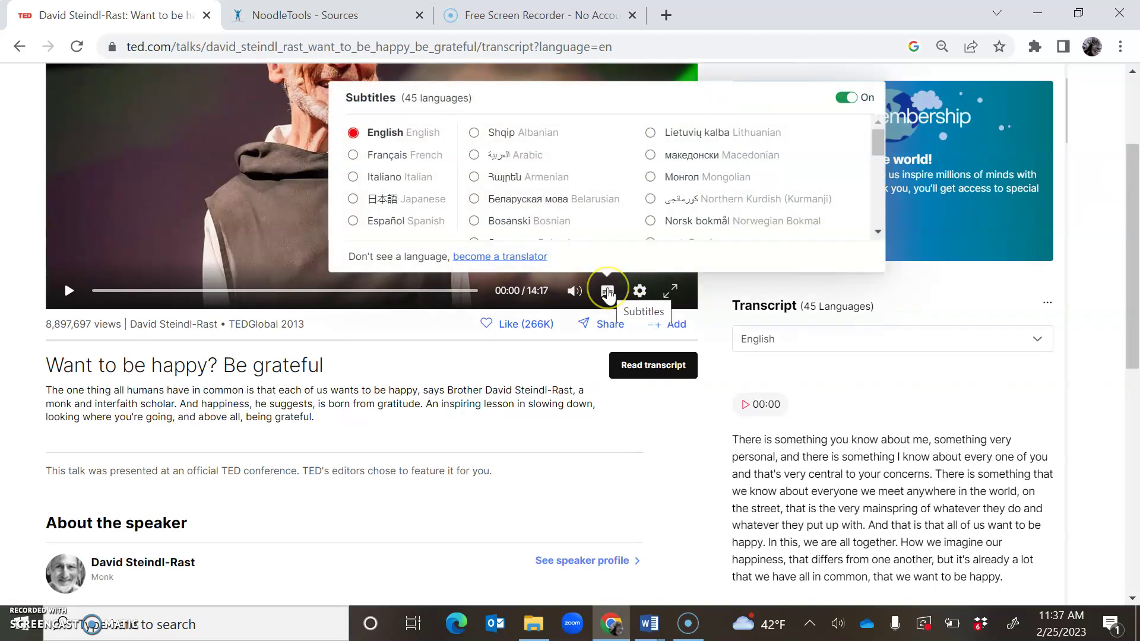
{"action": "left_click", "coordinate": [640, 291]}
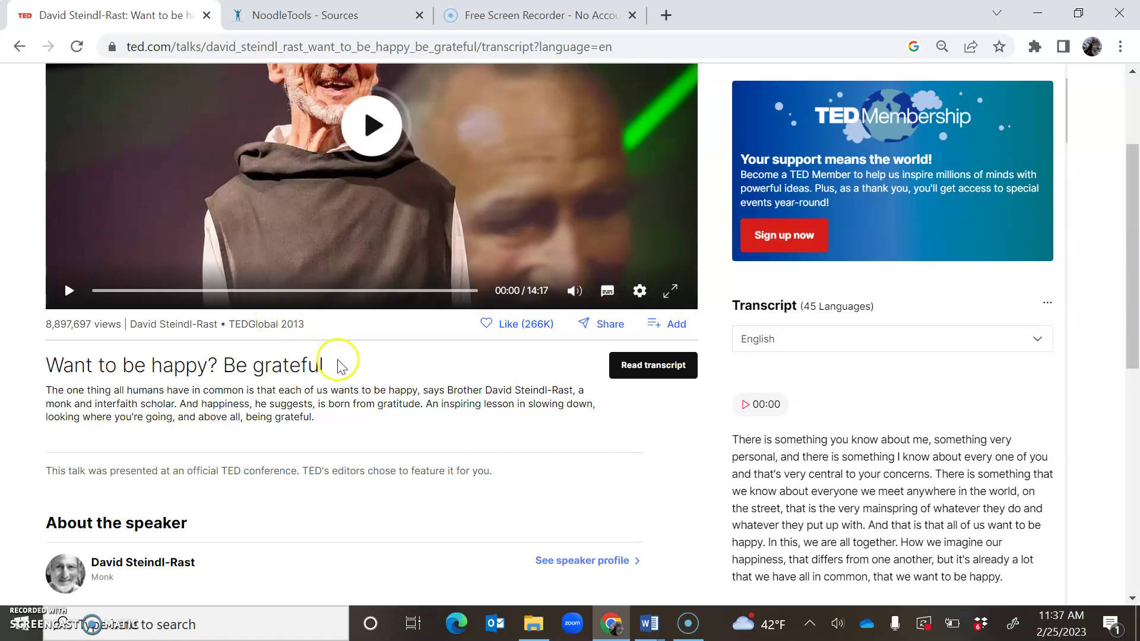
- Fill in the publication year and use today's date as the access date
{"action": "left_click", "coordinate": [379, 15]}
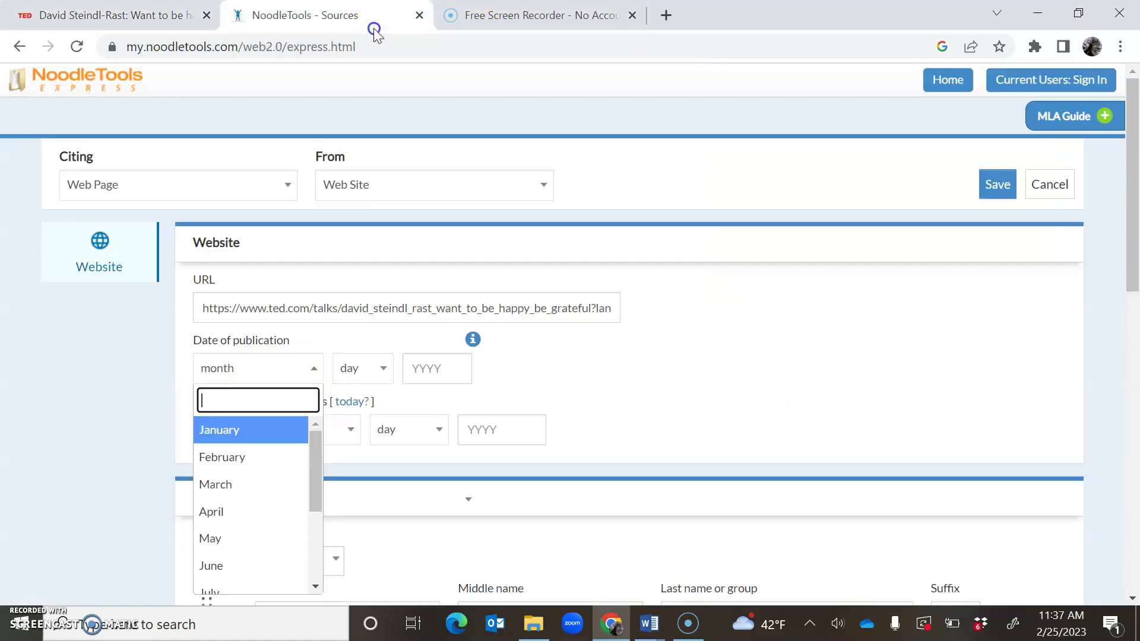
{"action": "left_click", "coordinate": [444, 369]}
{"action": "type", "text": "2013"}
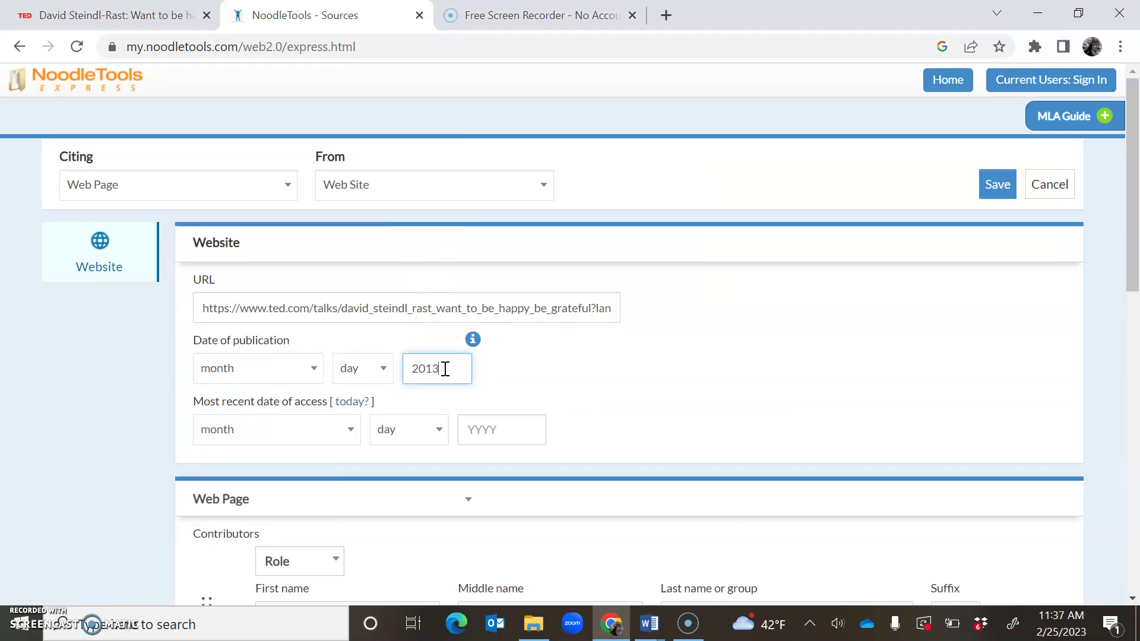
{"action": "left_click", "coordinate": [349, 430]}
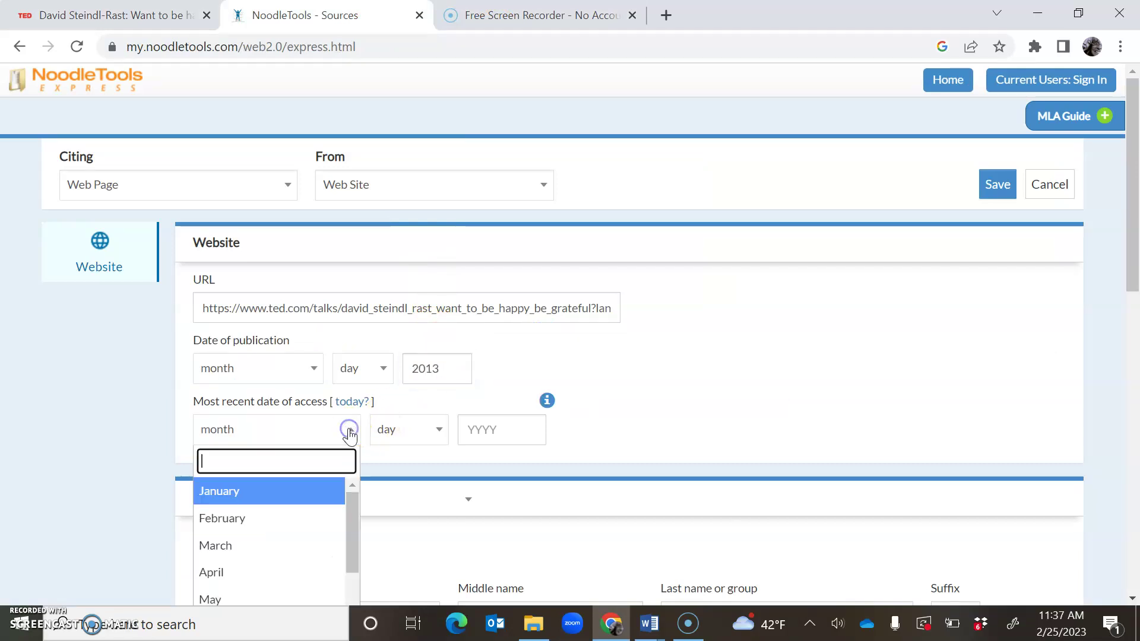
{"action": "left_click", "coordinate": [351, 402]}
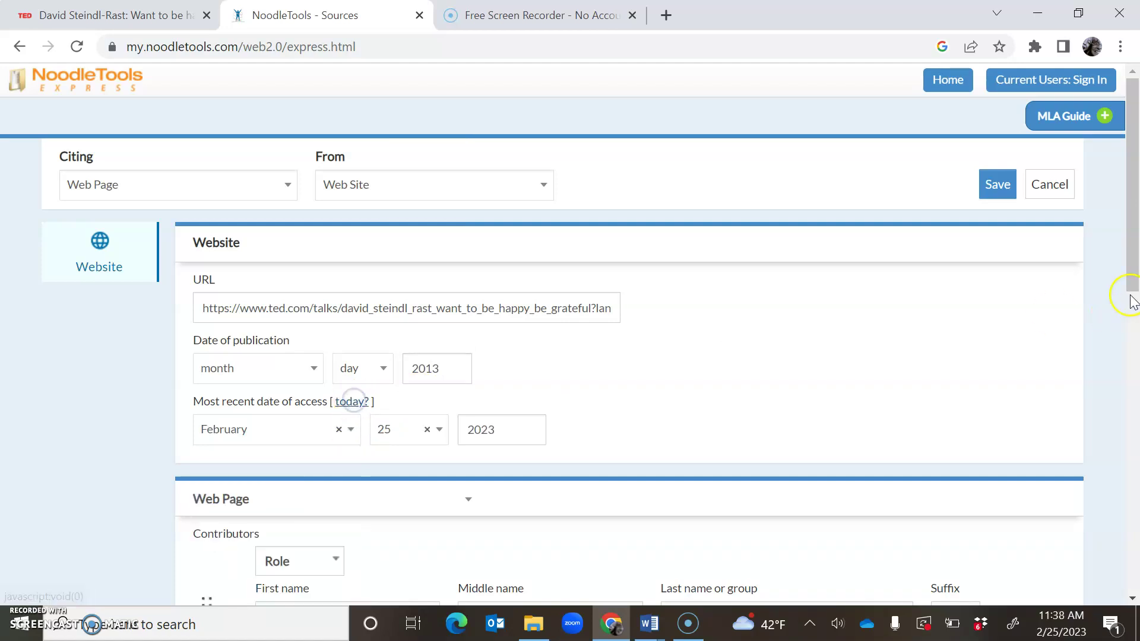
{"action": "left_click_drag", "start_coordinate": [1135, 270], "coordinate": [1135, 374]}
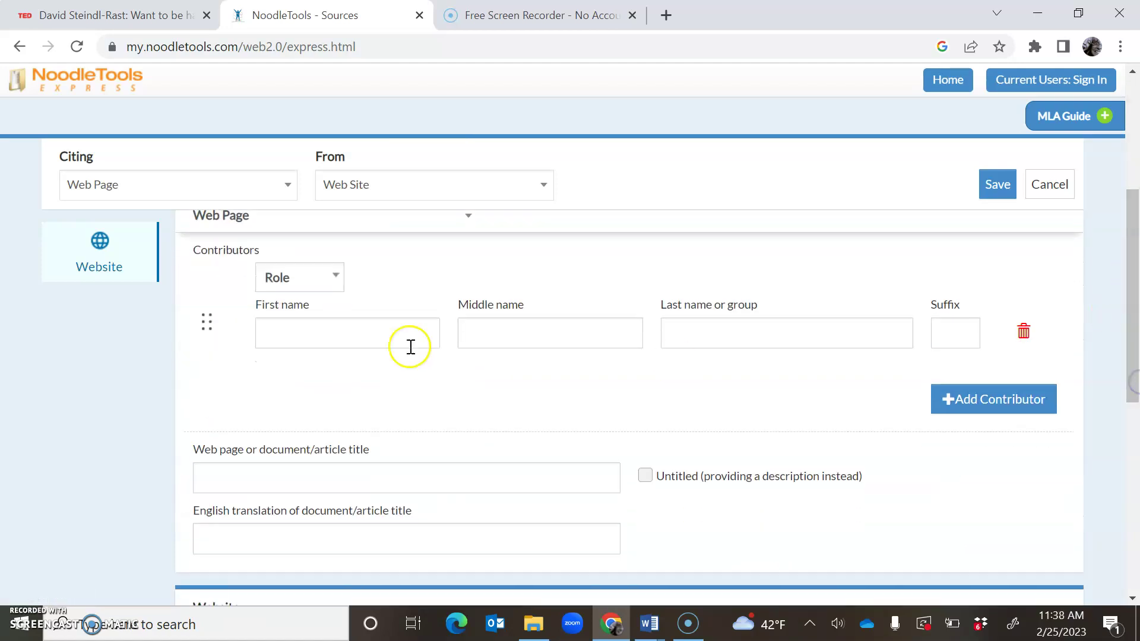
- Add David Steindl-Rast as Author, removing the stray space in Steindl-Rast
{"action": "left_click", "coordinate": [337, 276]}
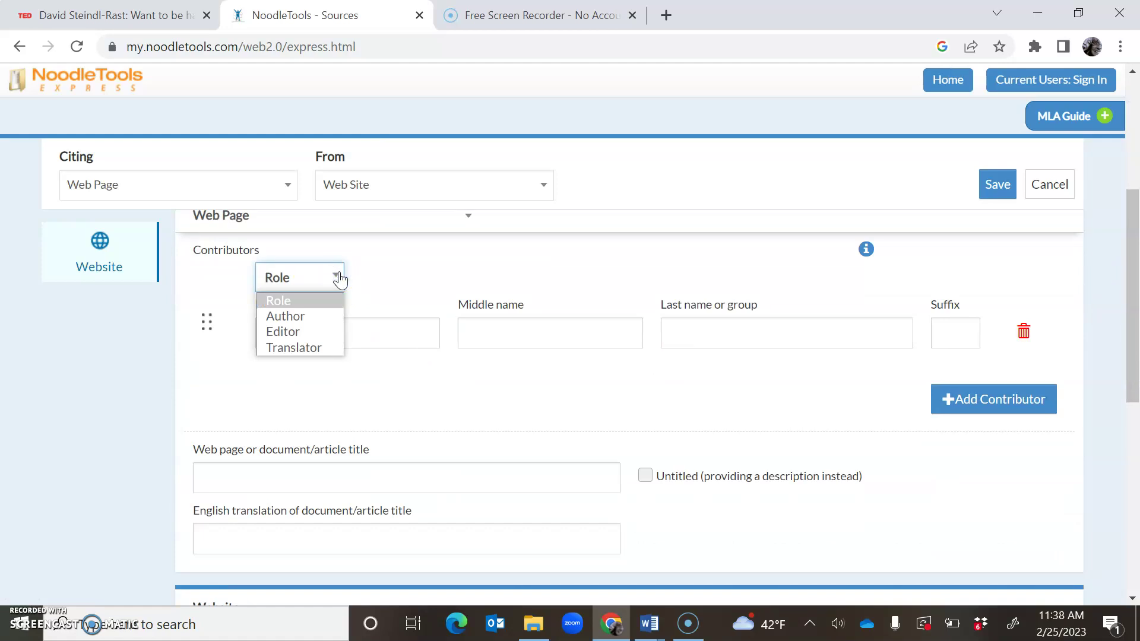
{"action": "left_click", "coordinate": [313, 320]}
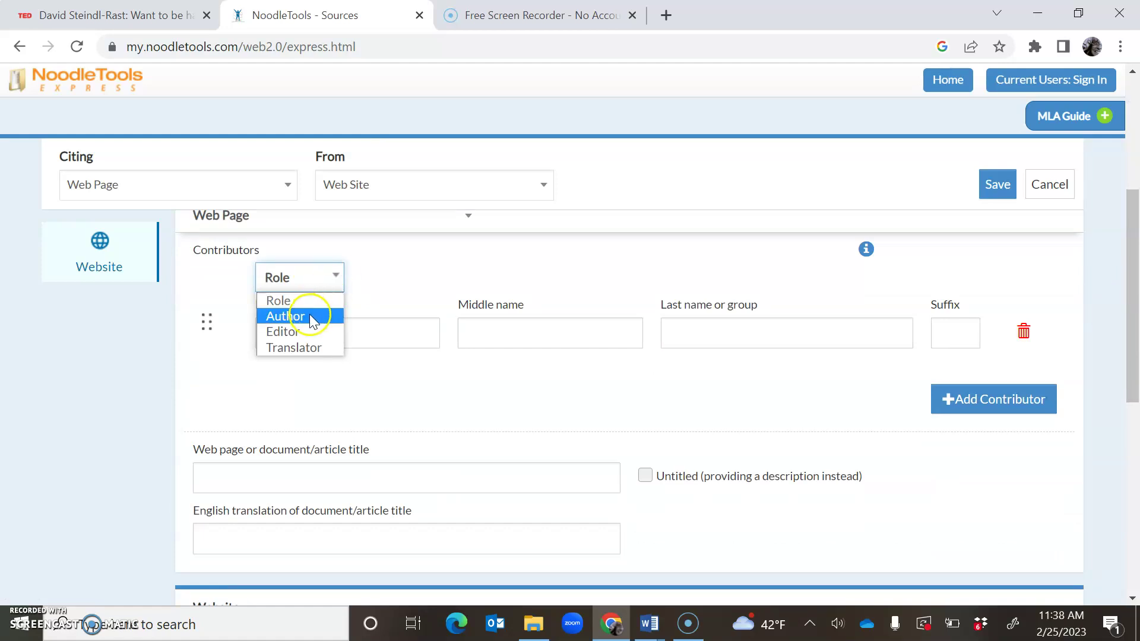
{"action": "left_click", "coordinate": [309, 316]}
{"action": "left_click", "coordinate": [310, 330]}
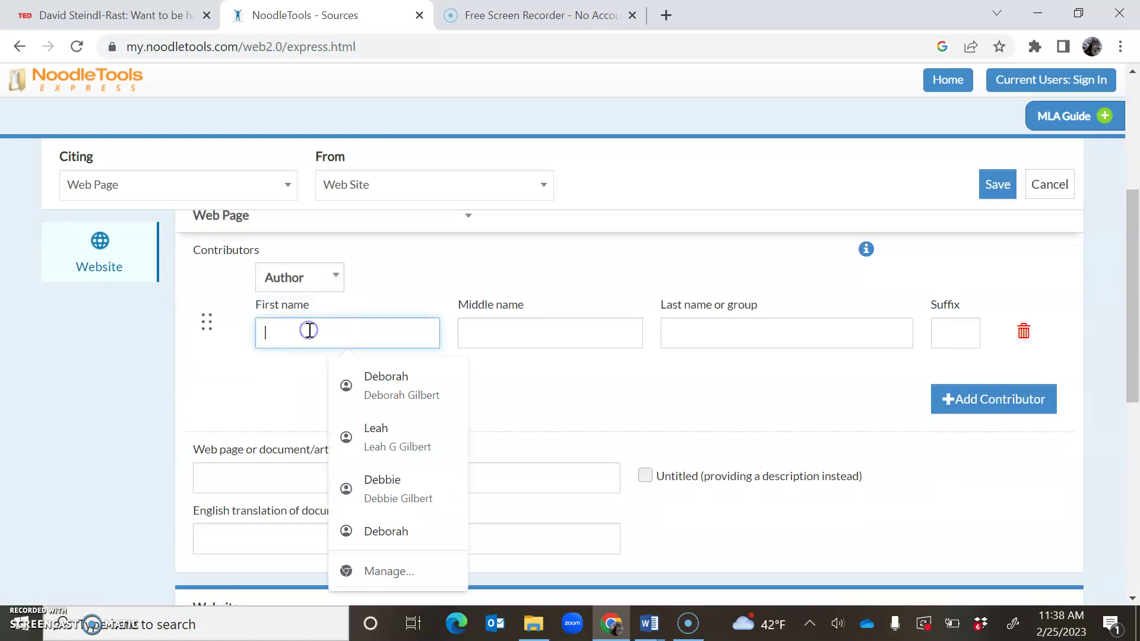
{"action": "type", "text": "David"}
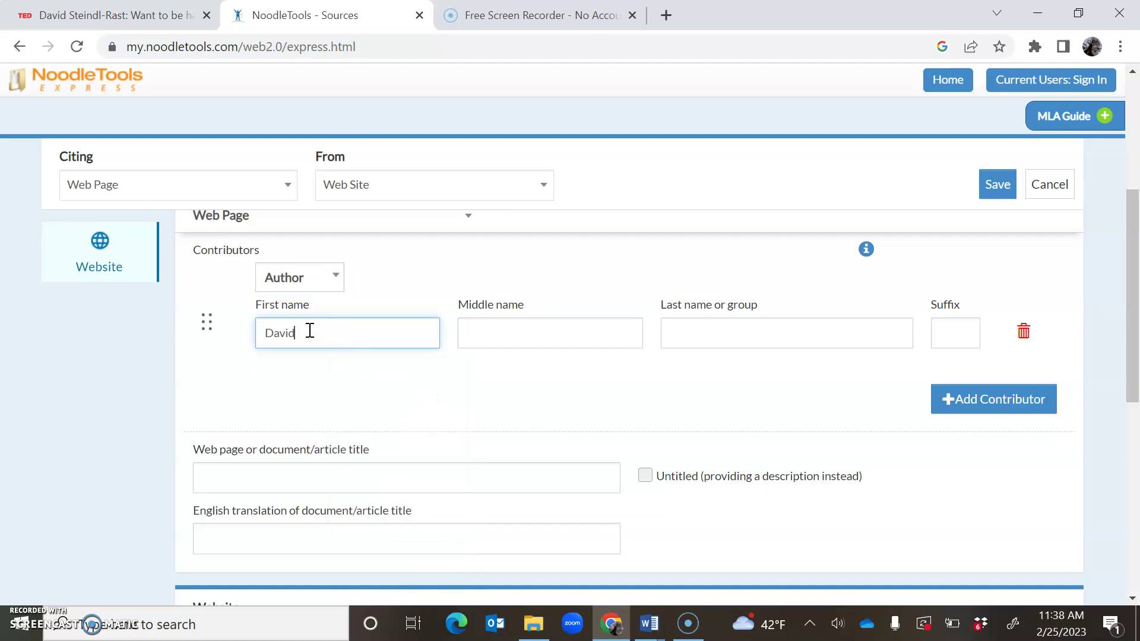
{"action": "left_click", "coordinate": [695, 335]}
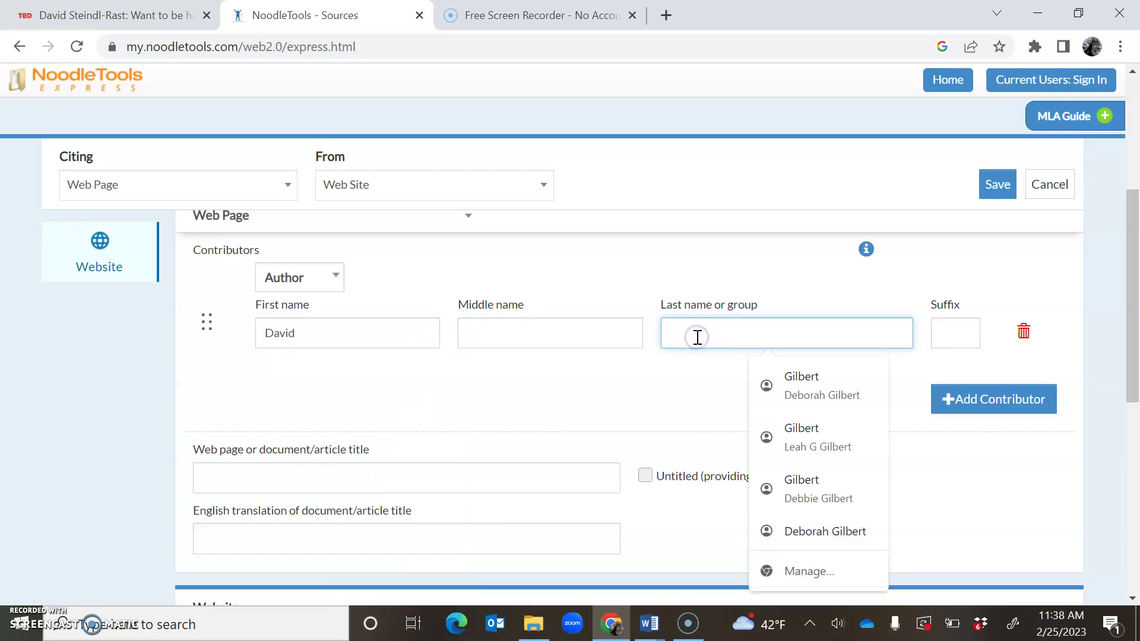
{"action": "type", "text": "Steindl Rast"}
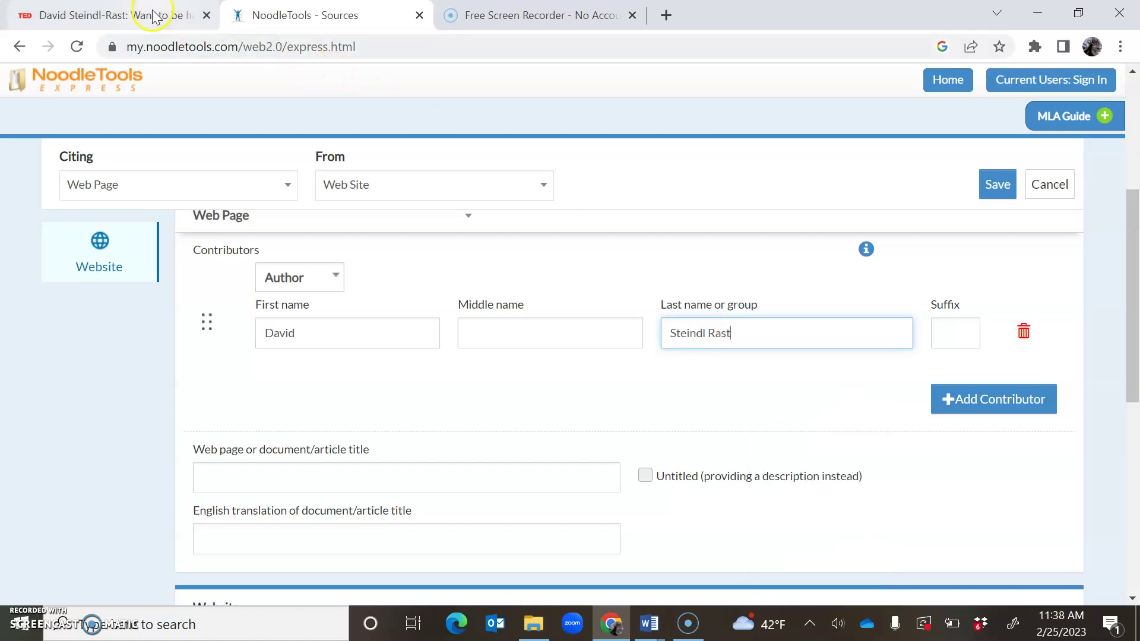
{"action": "left_click", "coordinate": [711, 334]}
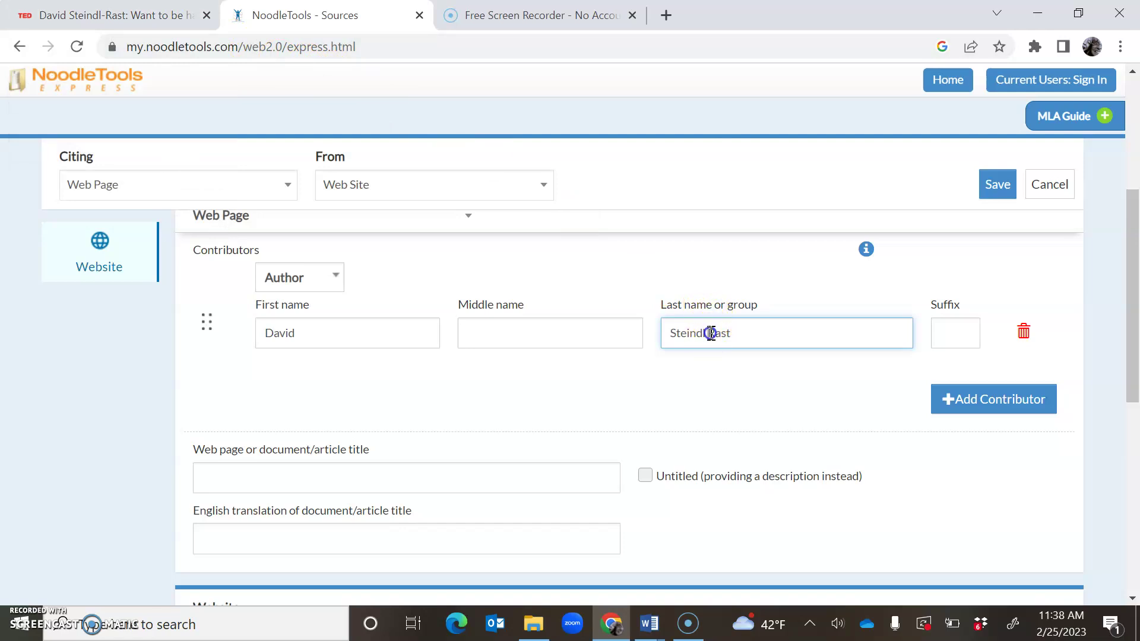
{"action": "key", "text": "BackSpace"}
- Enter the title 'Want to be Happy? Be Grateful' and 'youtube' as the website name
{"action": "left_click", "coordinate": [556, 476]}
{"action": "type", "text": "\"Wa"}
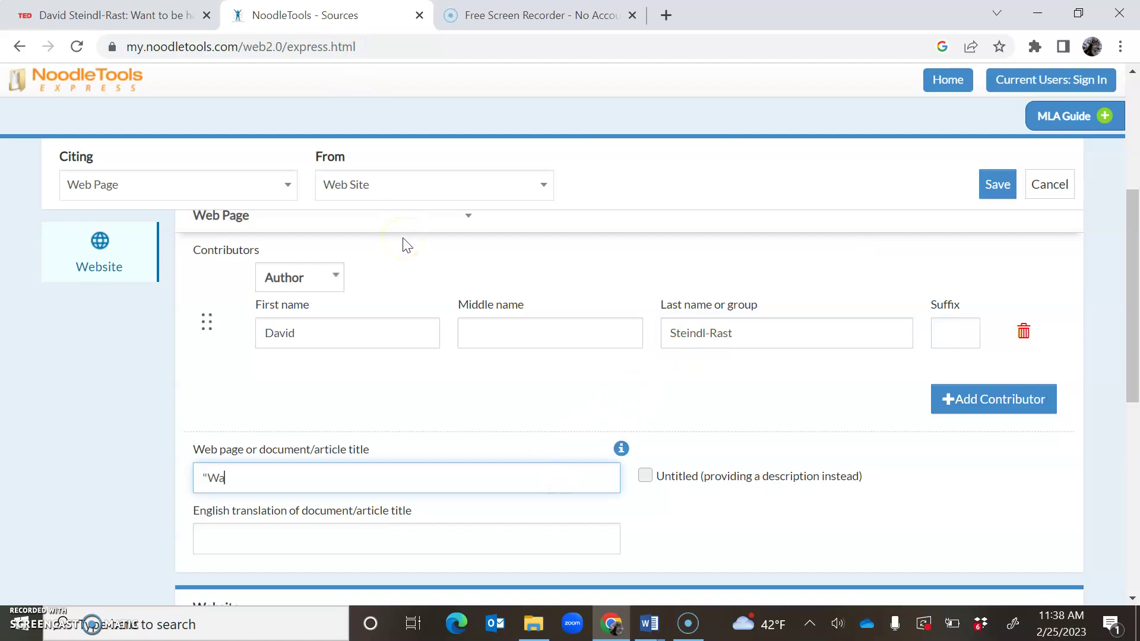
{"action": "type", "text": "nt to be Happy?  Be Grateful"}
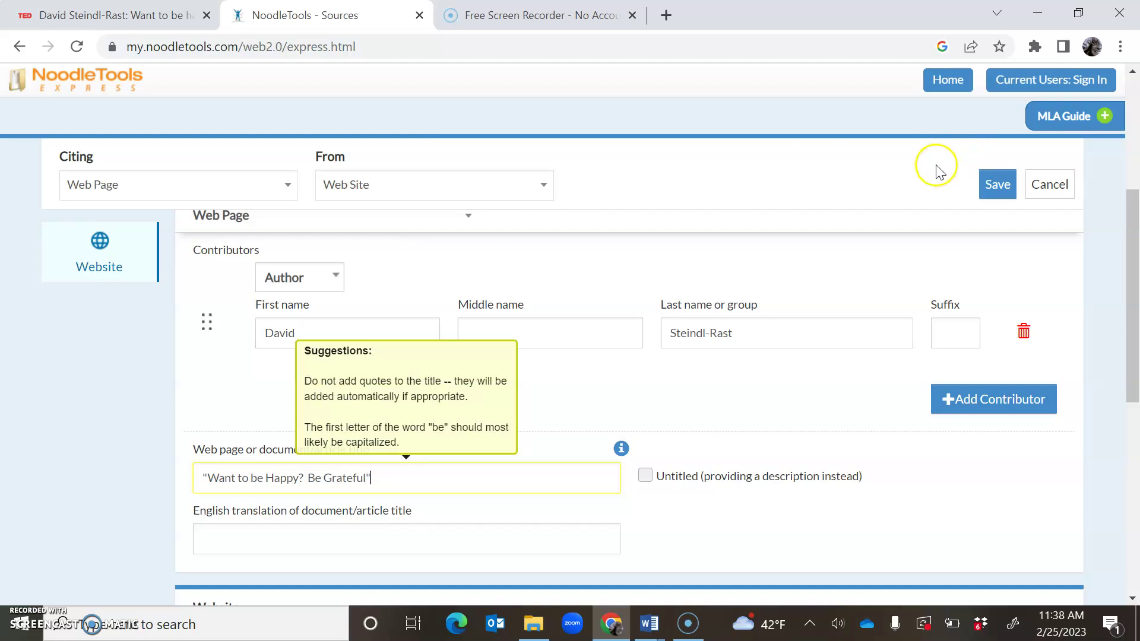
{"action": "left_click_drag", "start_coordinate": [1129, 272], "coordinate": [1136, 401]}
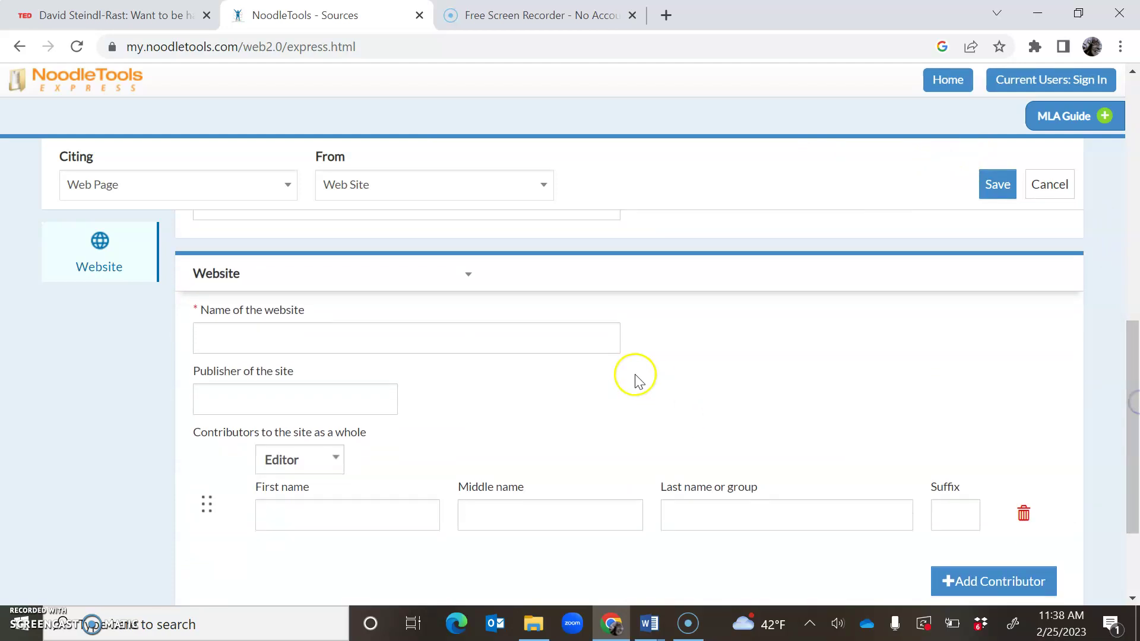
{"action": "left_click", "coordinate": [601, 342]}
{"action": "type", "text": "youtube"}
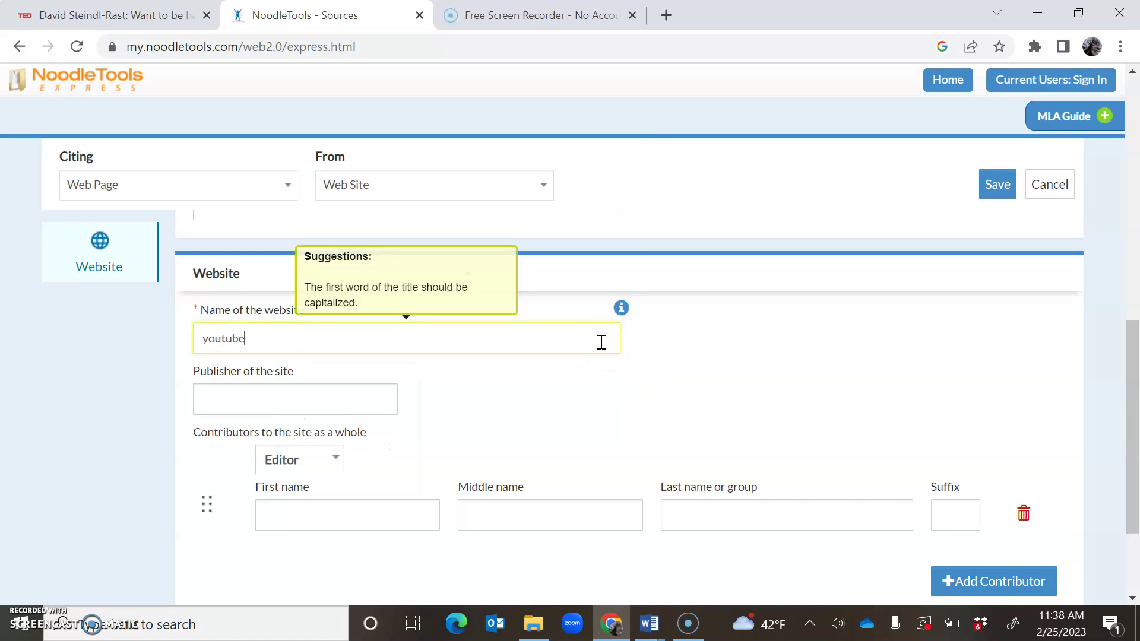
{"action": "left_click", "coordinate": [387, 399]}
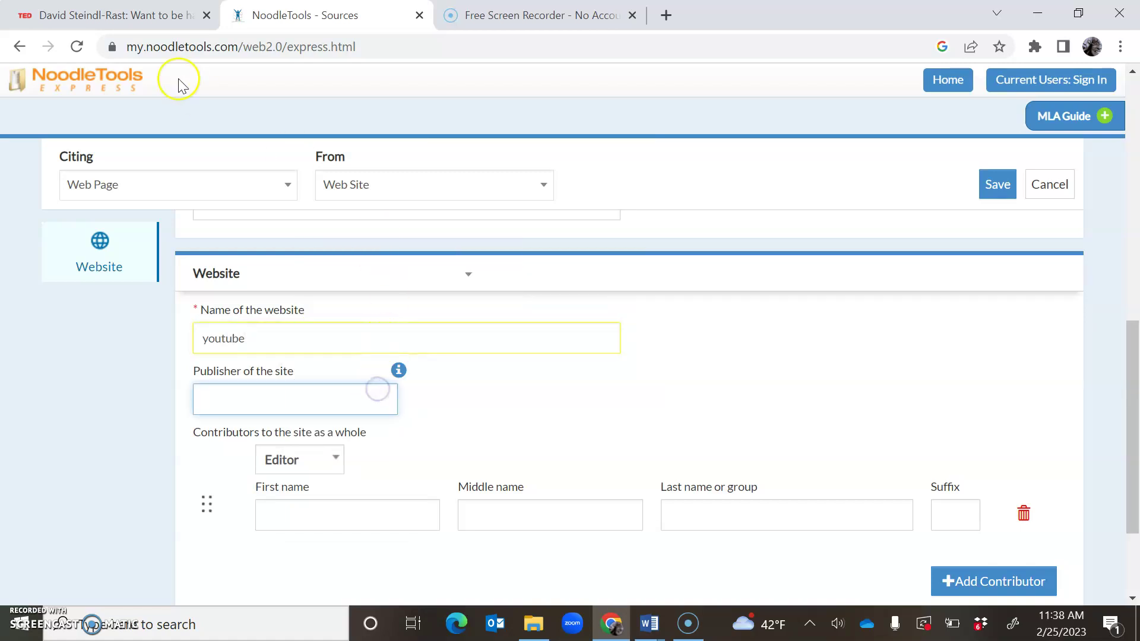
{"action": "left_click", "coordinate": [115, 14]}
{"action": "left_click_drag", "start_coordinate": [1133, 258], "coordinate": [1136, 585]}
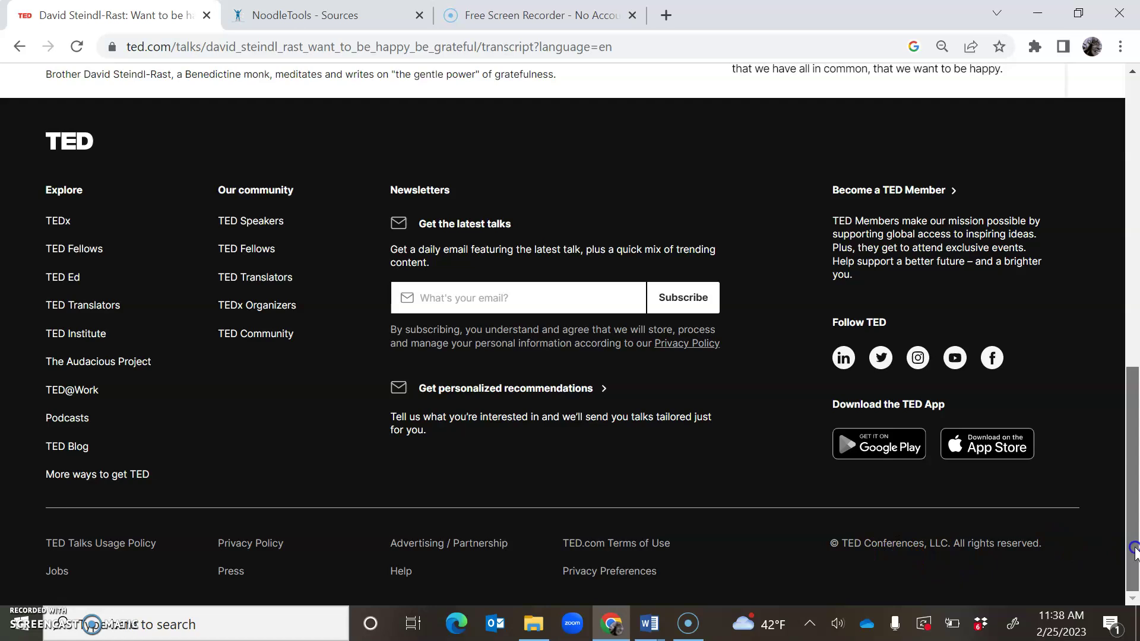
{"action": "left_click_drag", "start_coordinate": [1135, 548], "coordinate": [1130, 89]}
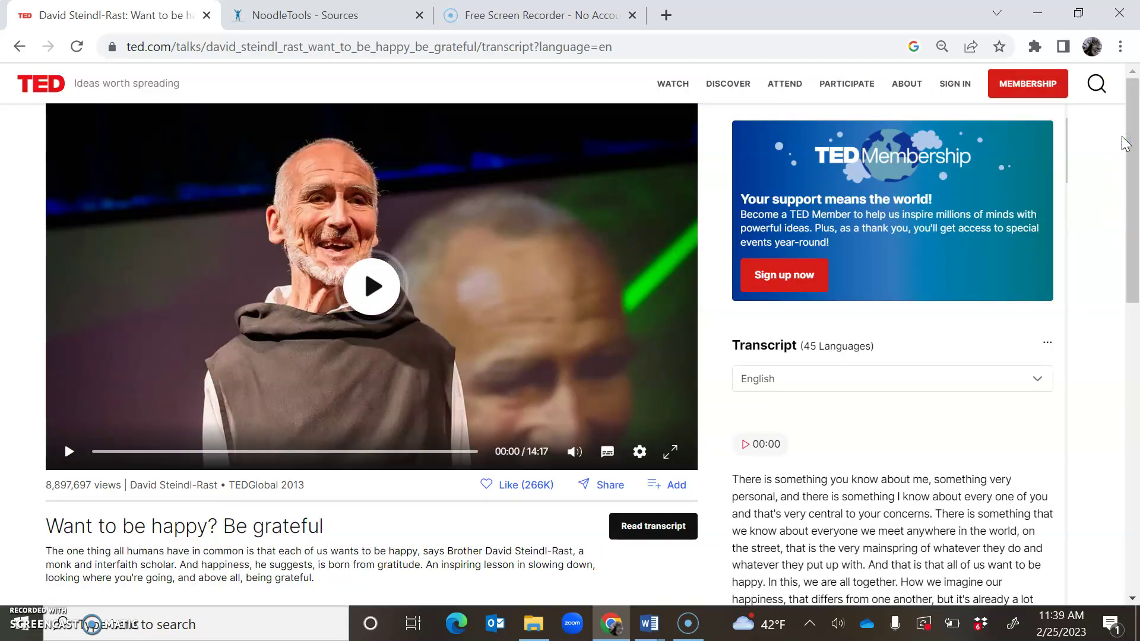
- Replace the website name 'youtube' with 'TED Ideas Worth Spreading'
{"action": "left_click", "coordinate": [357, 15]}
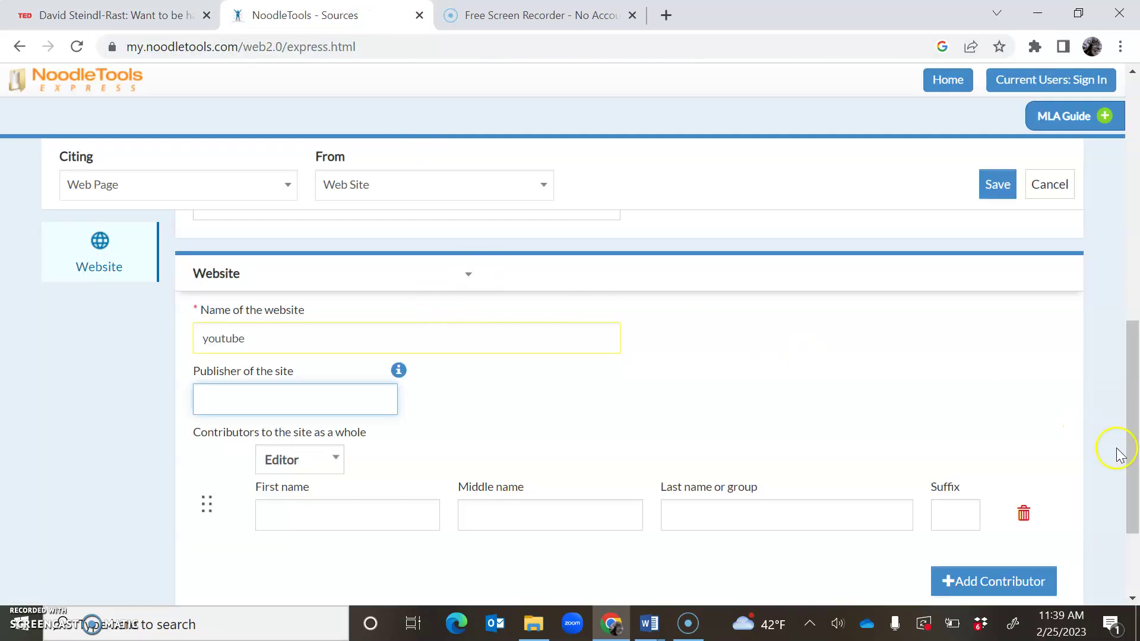
{"action": "left_click_drag", "start_coordinate": [1134, 468], "coordinate": [1133, 395]}
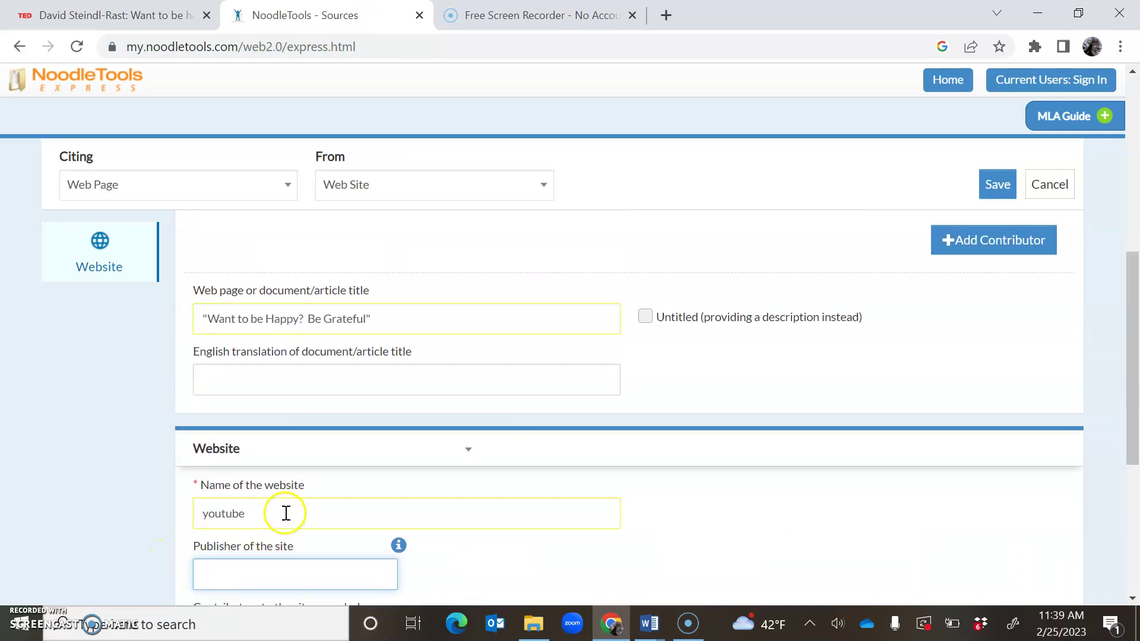
{"action": "left_click", "coordinate": [287, 513]}
{"action": "key", "text": "BackSpace"}
{"action": "key", "text": "BackSpace"}
{"action": "key", "text": "BackSpace"}
{"action": "key", "text": "BackSpace"}
{"action": "type", "text": "TED"}
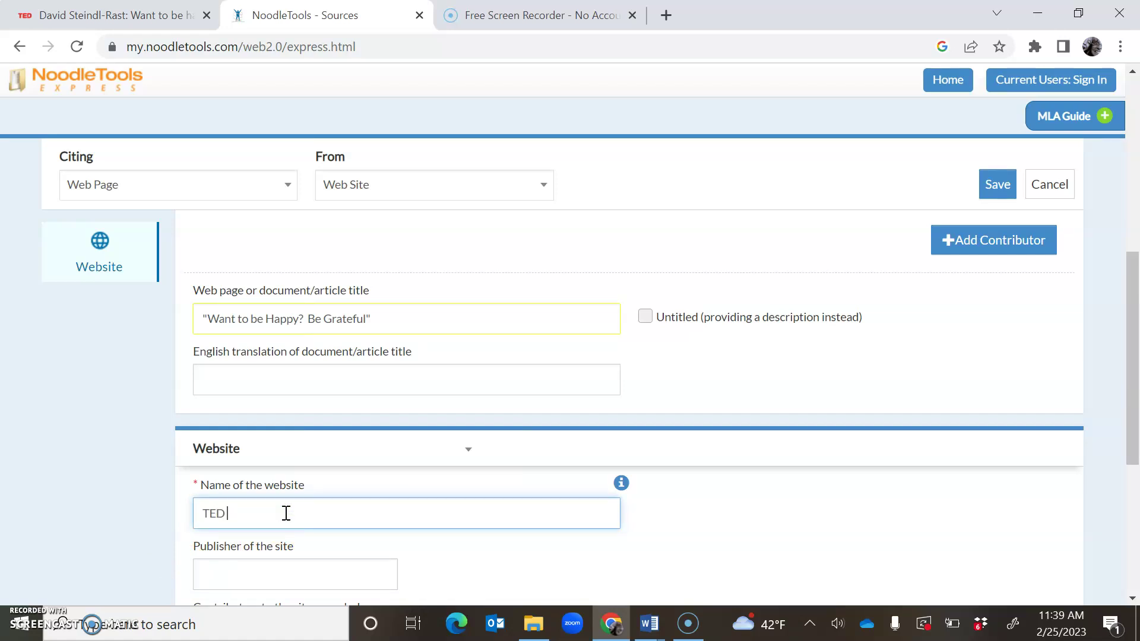
{"action": "type", "text": " Ideas Wor"}
{"action": "type", "text": "th Spreading"}
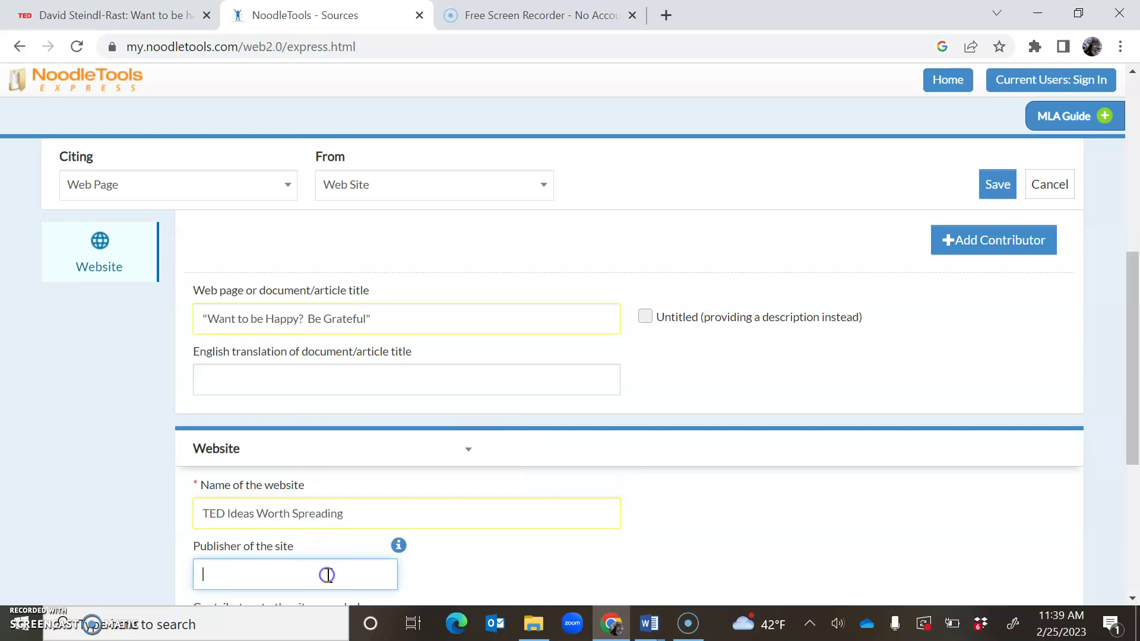
- Enter 'TED Conferences, LLC' from the TED page as publisher and save the citation
{"action": "left_click", "coordinate": [328, 576]}
{"action": "left_click", "coordinate": [116, 15]}
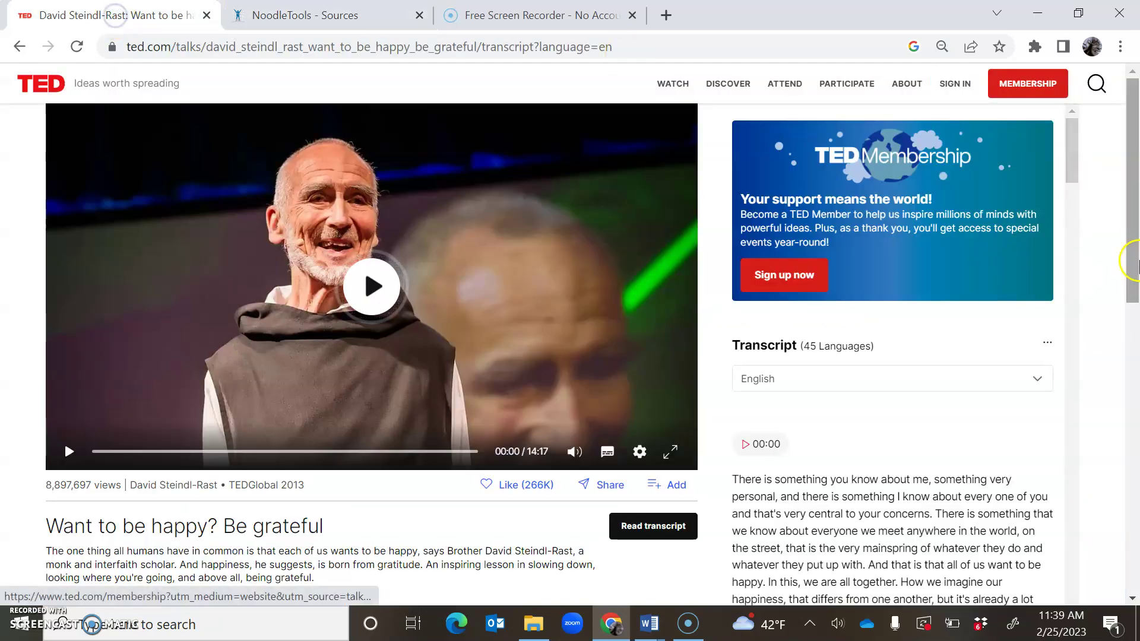
{"action": "left_click_drag", "start_coordinate": [1131, 142], "coordinate": [1132, 570]}
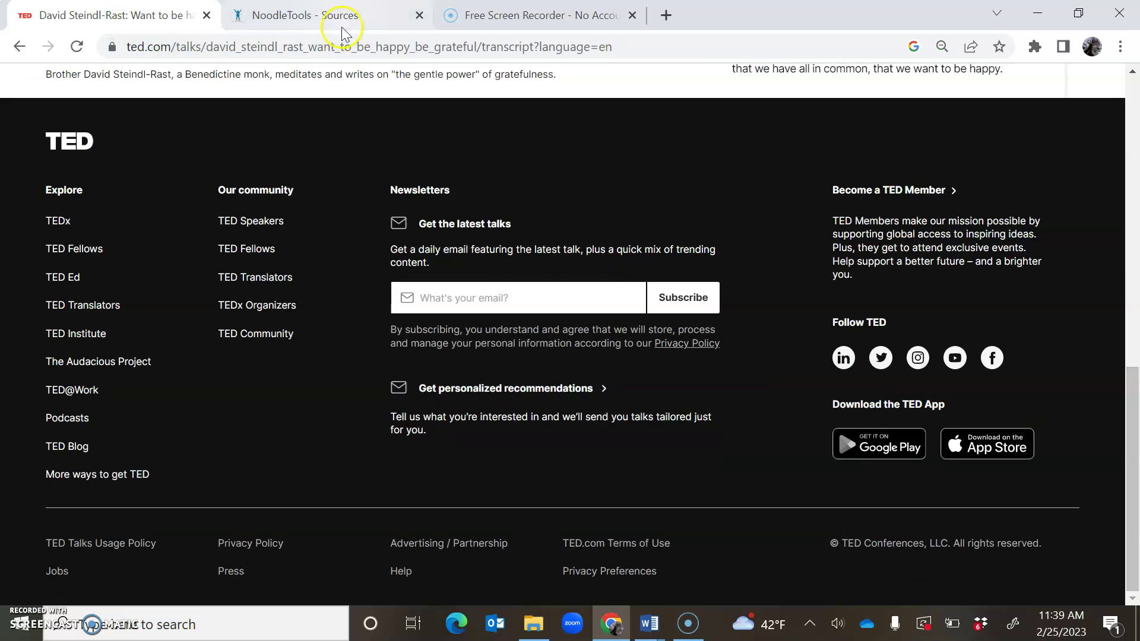
{"action": "left_click", "coordinate": [306, 15]}
{"action": "type", "text": "TED Conferences, LL"}
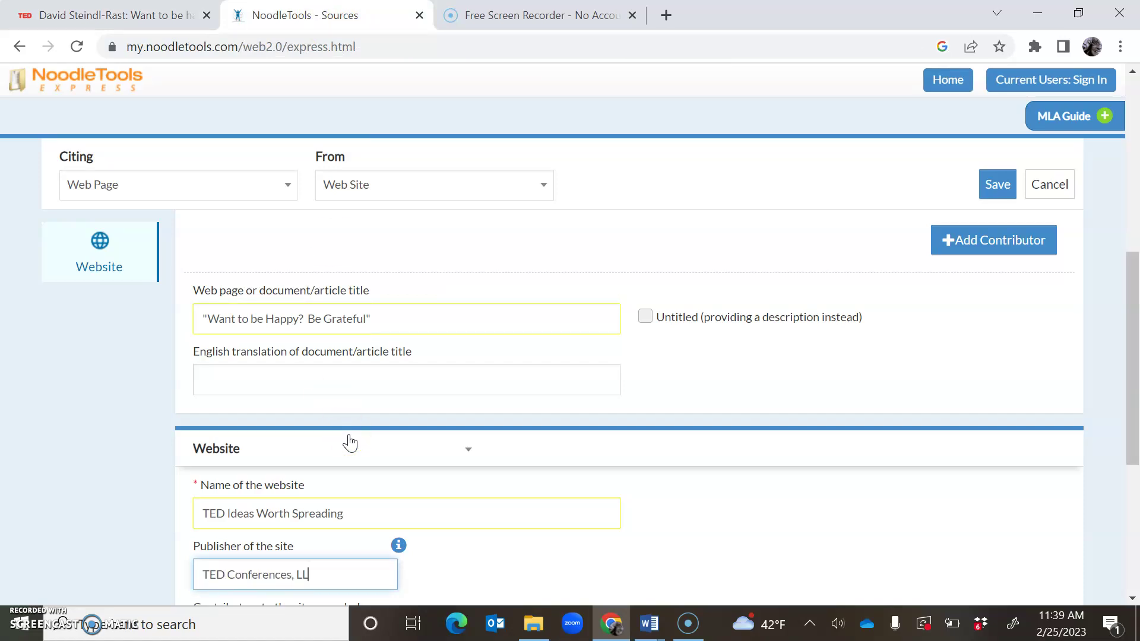
{"action": "type", "text": "C"}
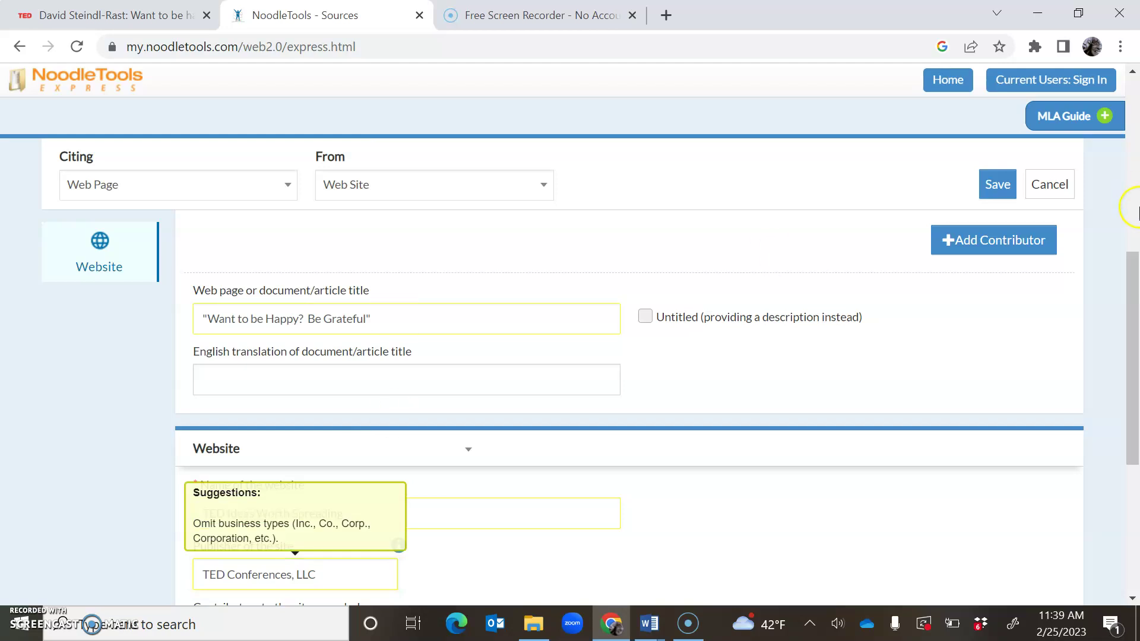
{"action": "left_click_drag", "start_coordinate": [1131, 285], "coordinate": [1126, 441]}
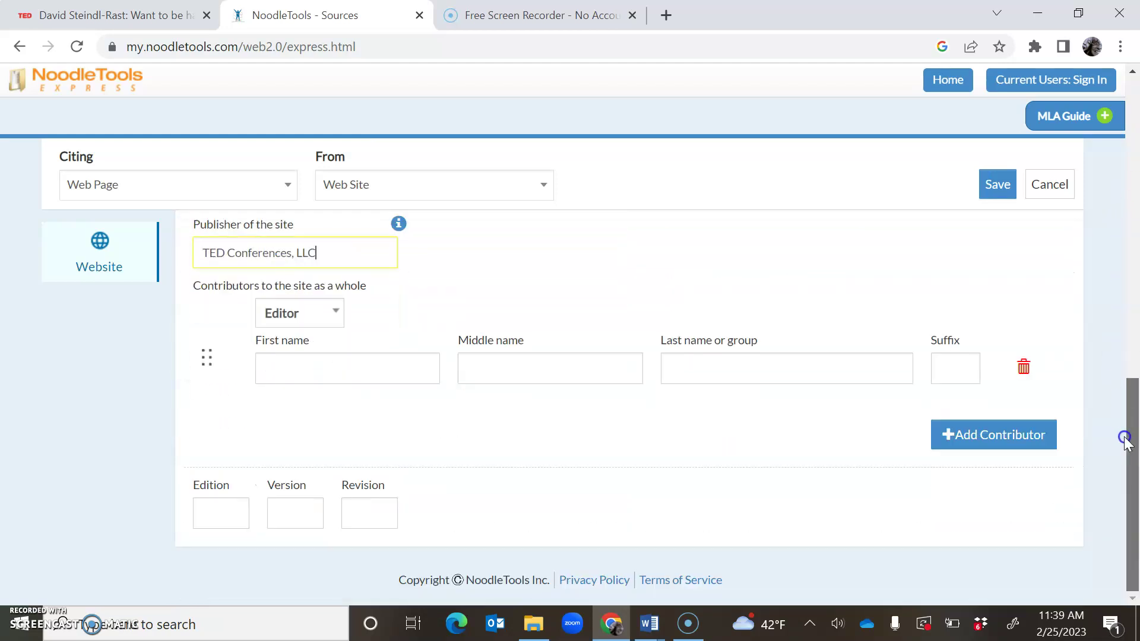
{"action": "left_click", "coordinate": [997, 183]}
{"action": "left_click", "coordinate": [649, 486]}
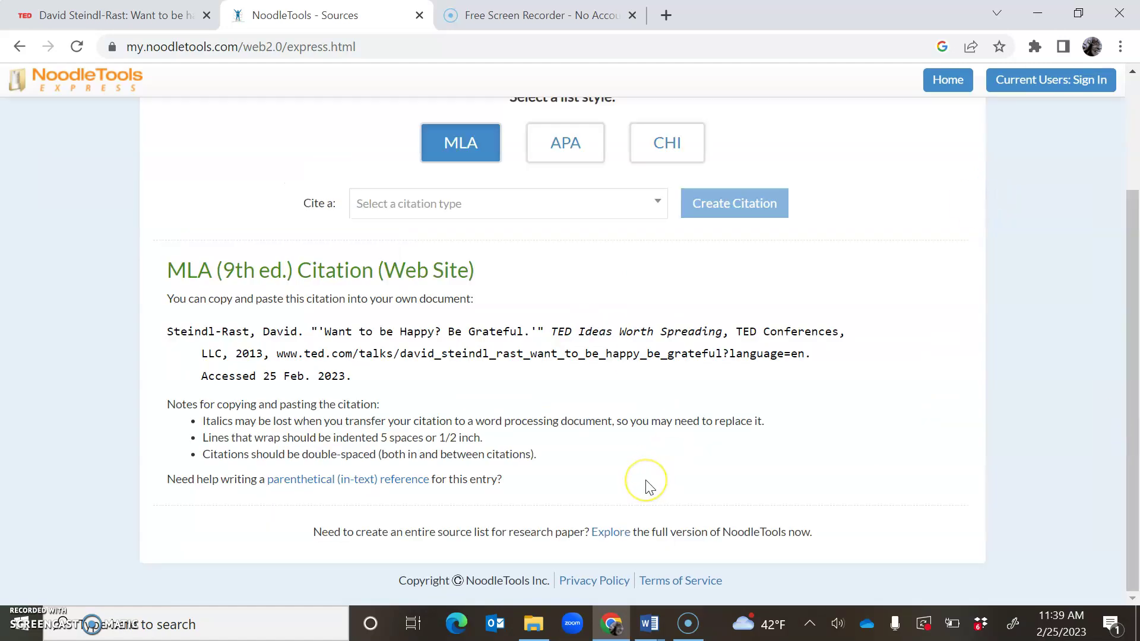